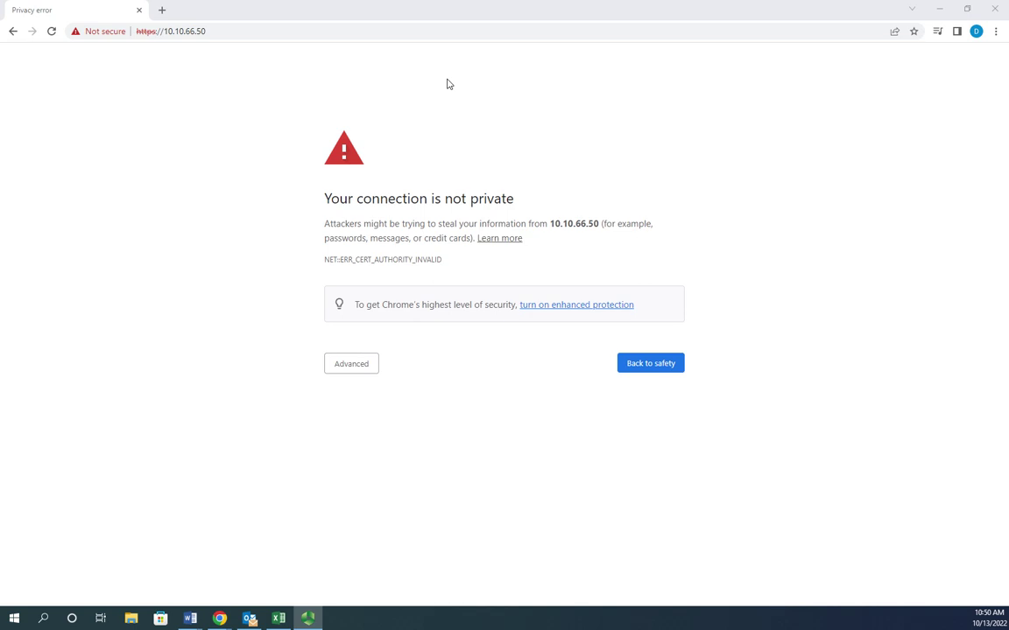
- Bypass the certificate privacy warning and proceed to the host's web interface at 10.10.66.50
drag(321, 262, 531, 255)
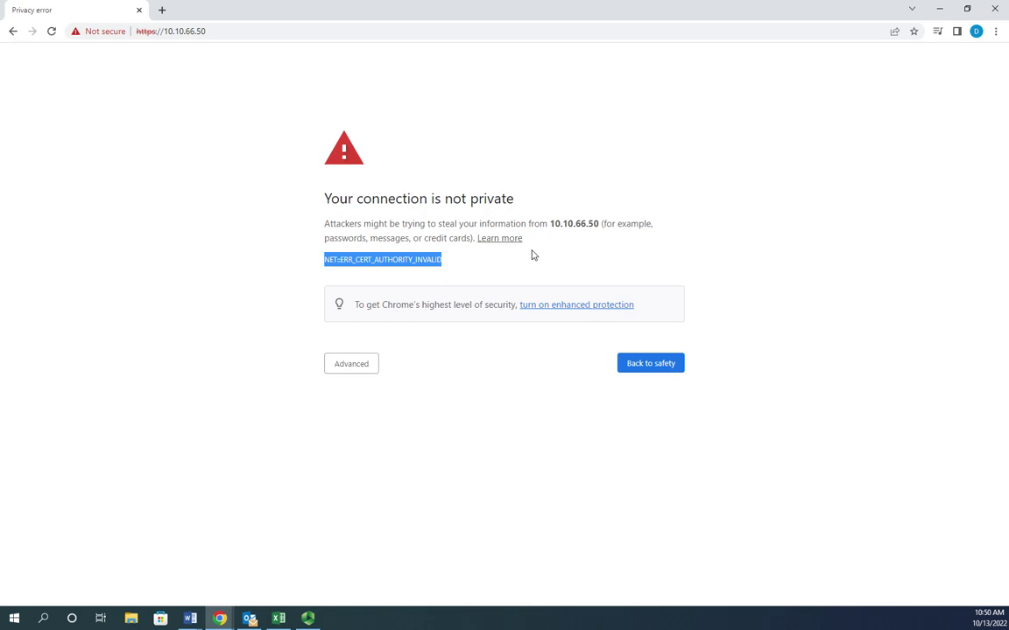
click(347, 364)
click(395, 456)
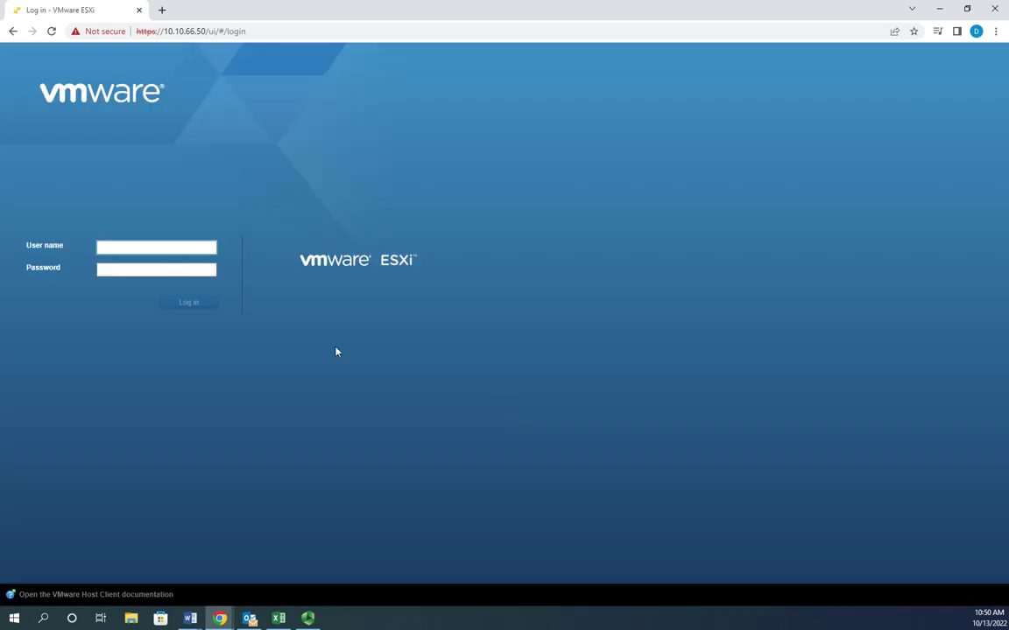
- Log in to the ESXi host as root with the account password
click(147, 249)
text(root)
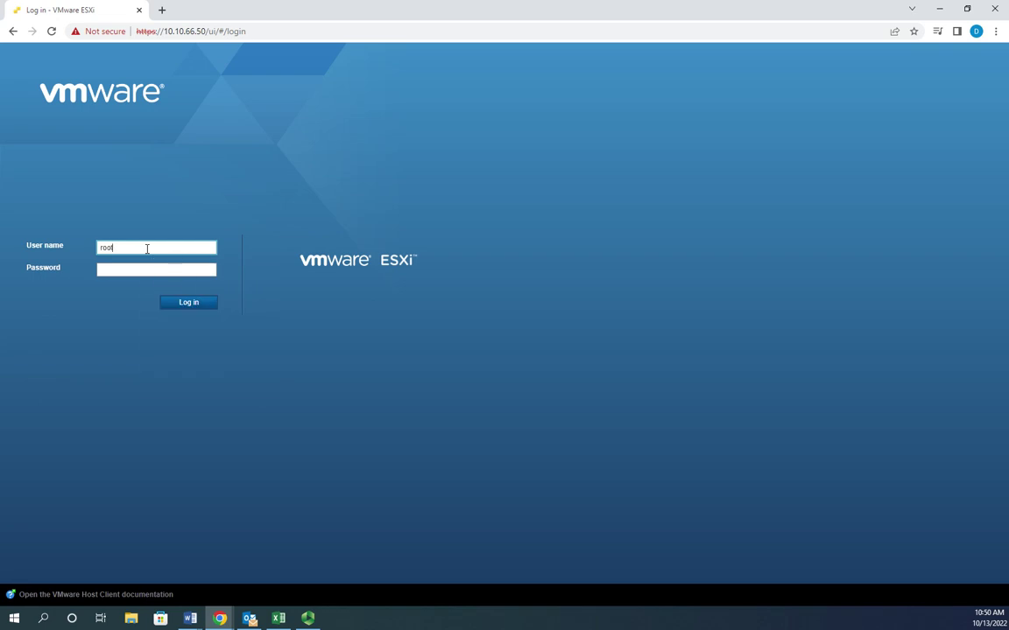
key(Tab)
text(********)
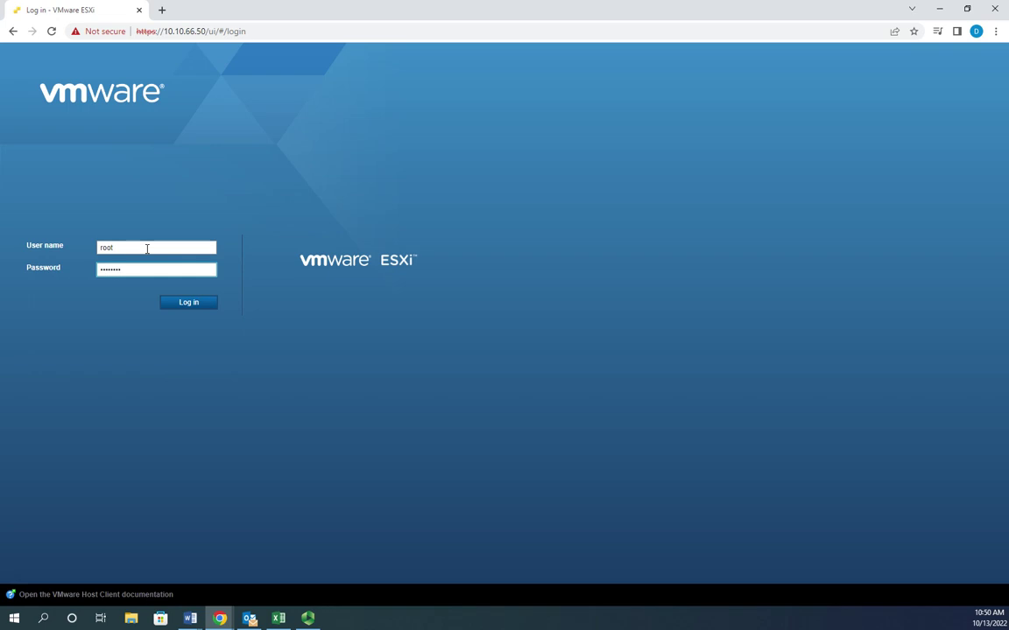
key(BackSpace)
key(BackSpace)
key(BackSpace)
key(BackSpace)
key(BackSpace)
key(BackSpace)
key(BackSpace)
key(BackSpace)
text(*******)
key(Return)
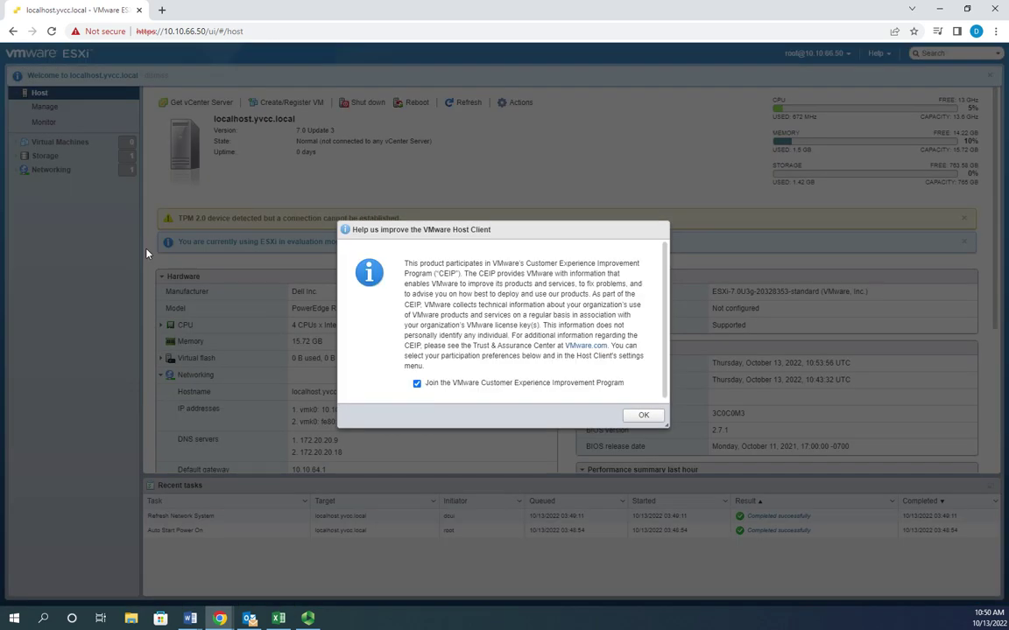
- Opt out of the Customer Experience Improvement Program and dismiss the TPM and evaluation-mode notices on the host page
click(481, 385)
click(643, 417)
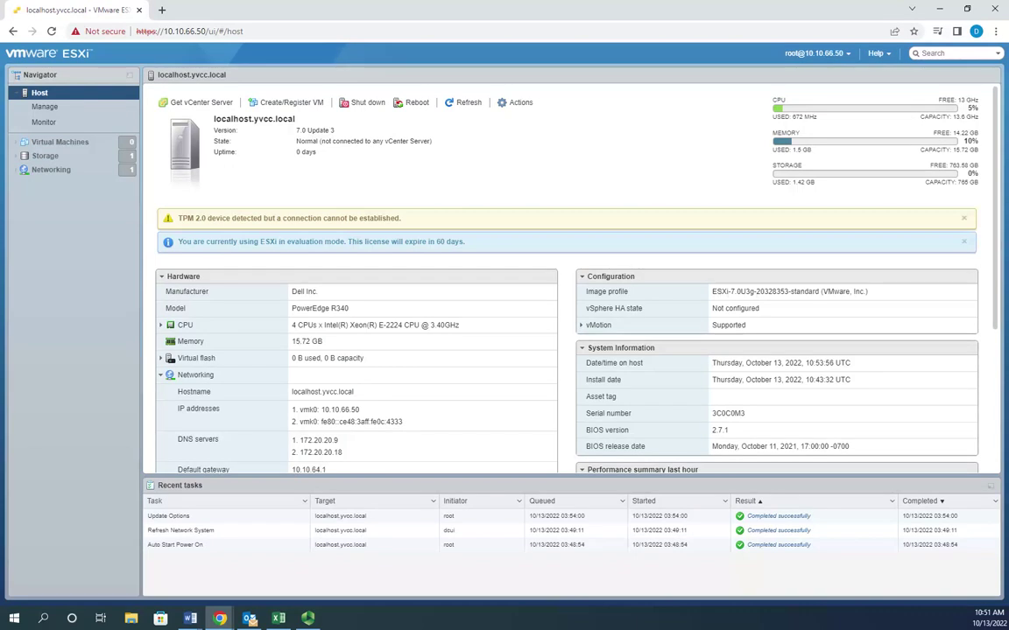
click(963, 242)
click(963, 218)
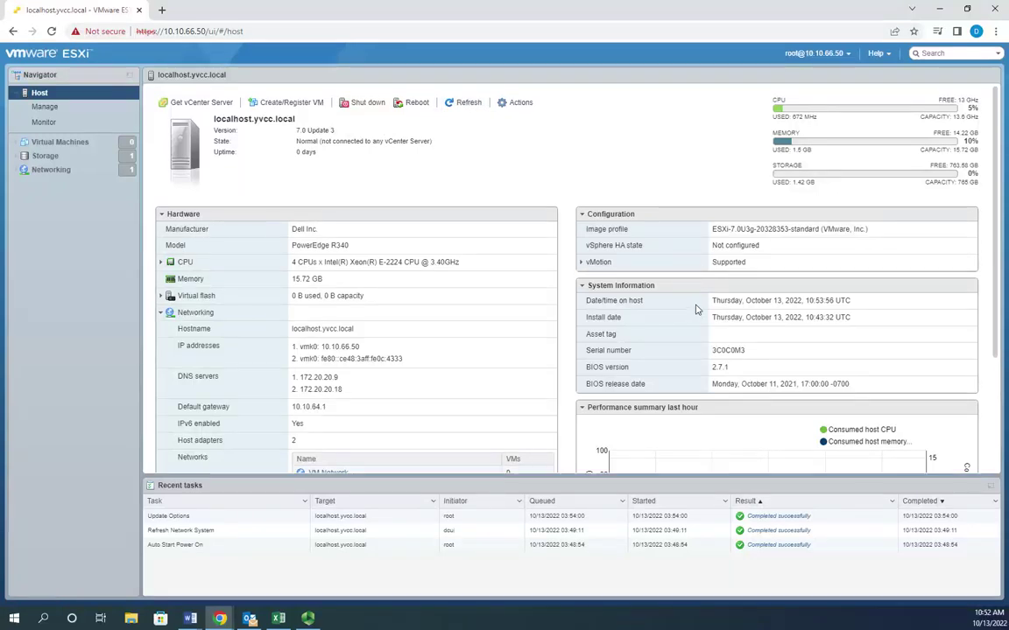
- Review the host summary, including its hardware, networking, storage and last-hour performance details
scroll(689, 354, down, 3)
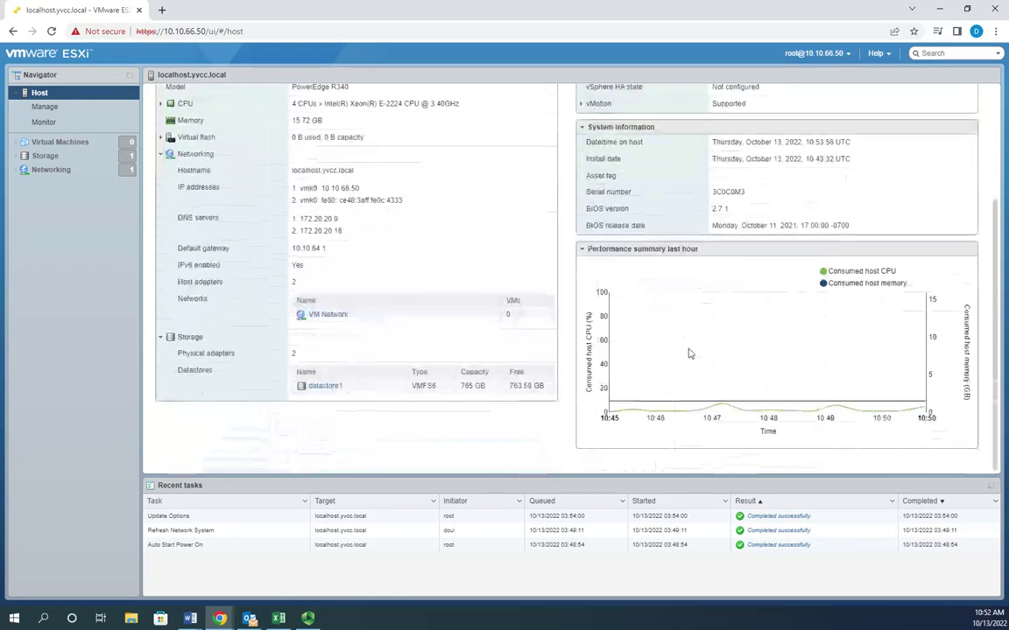
mouse_move(829, 302)
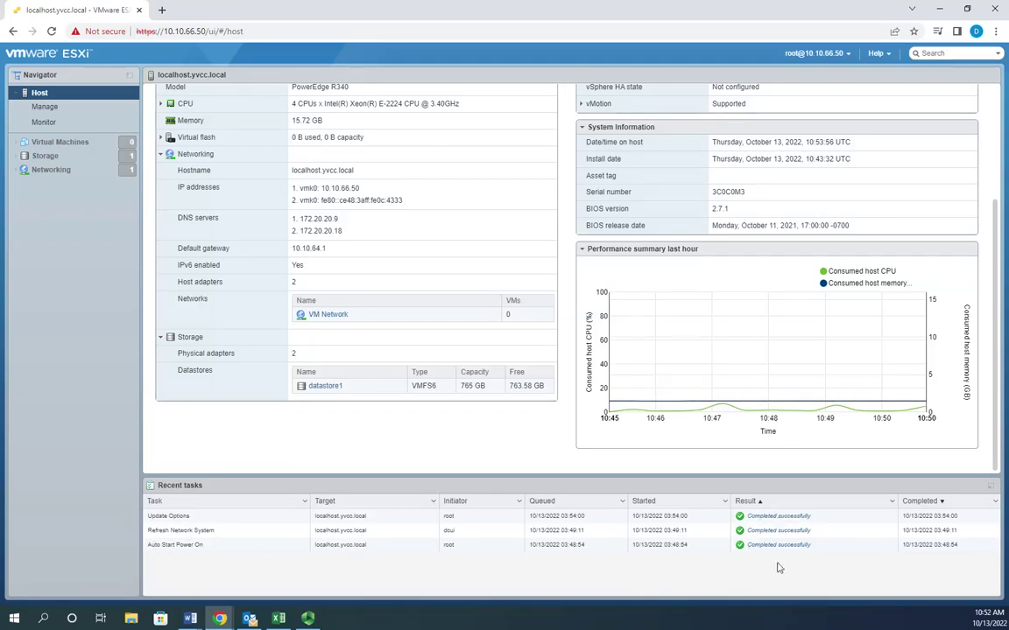
scroll(146, 369, up, 3)
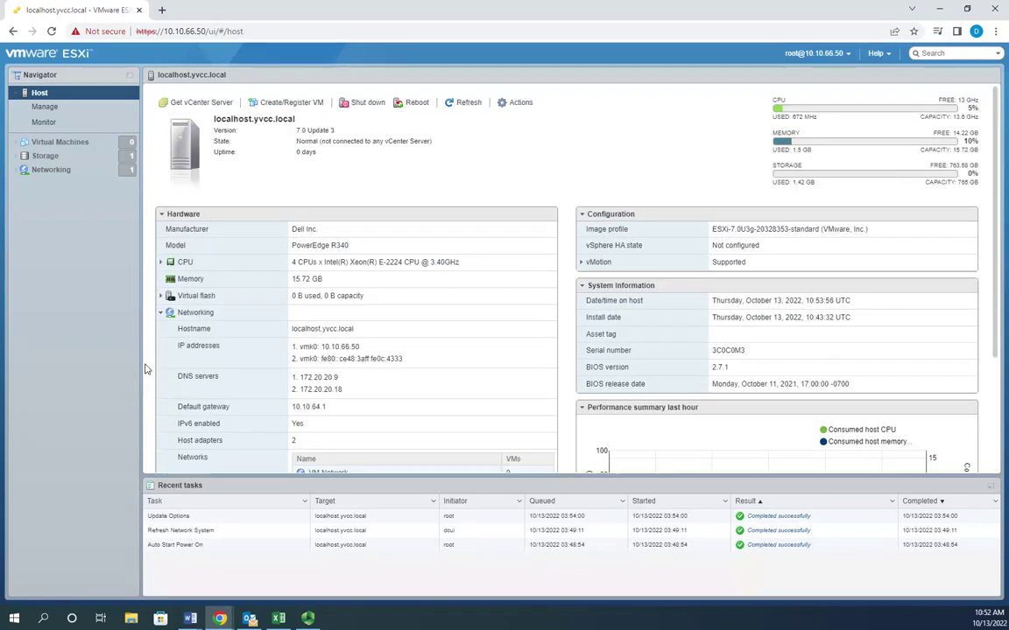
- Examine the host's management settings, from system and hardware through licensing, packages and services to security and users
click(44, 107)
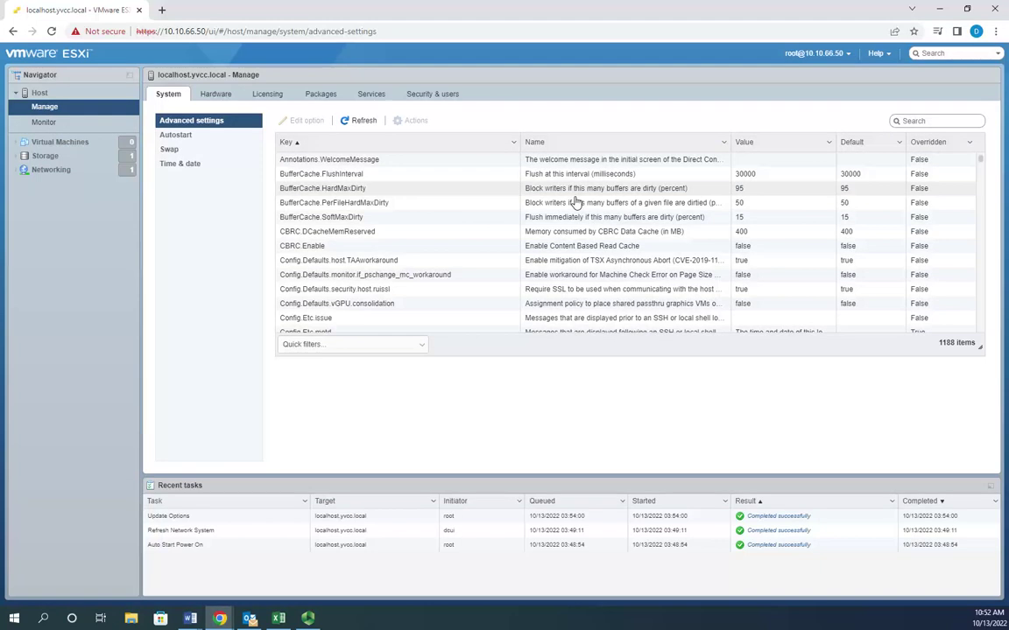
click(194, 136)
click(197, 123)
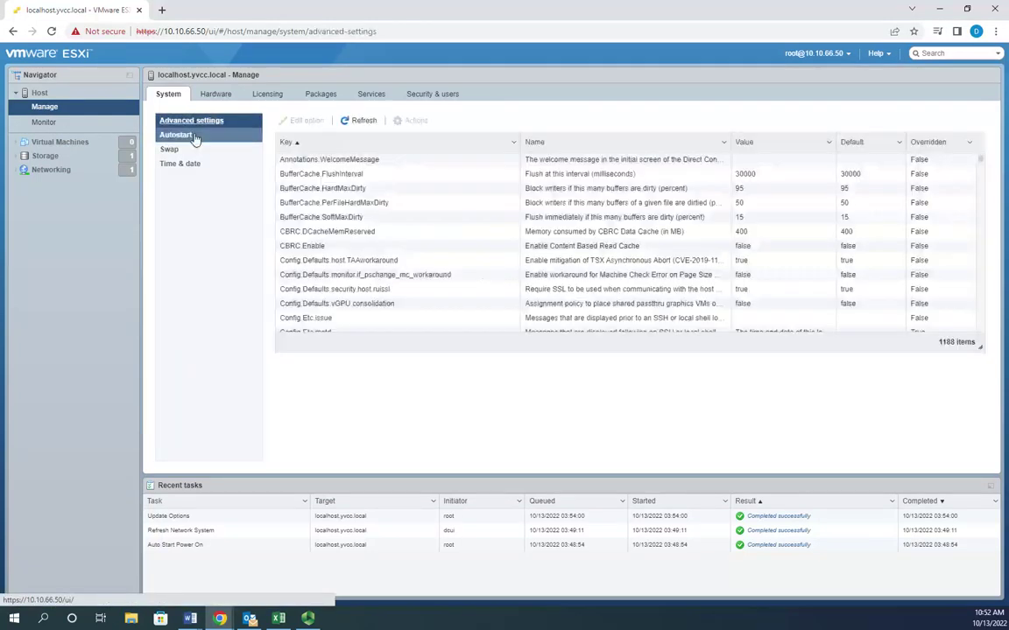
click(194, 137)
click(184, 153)
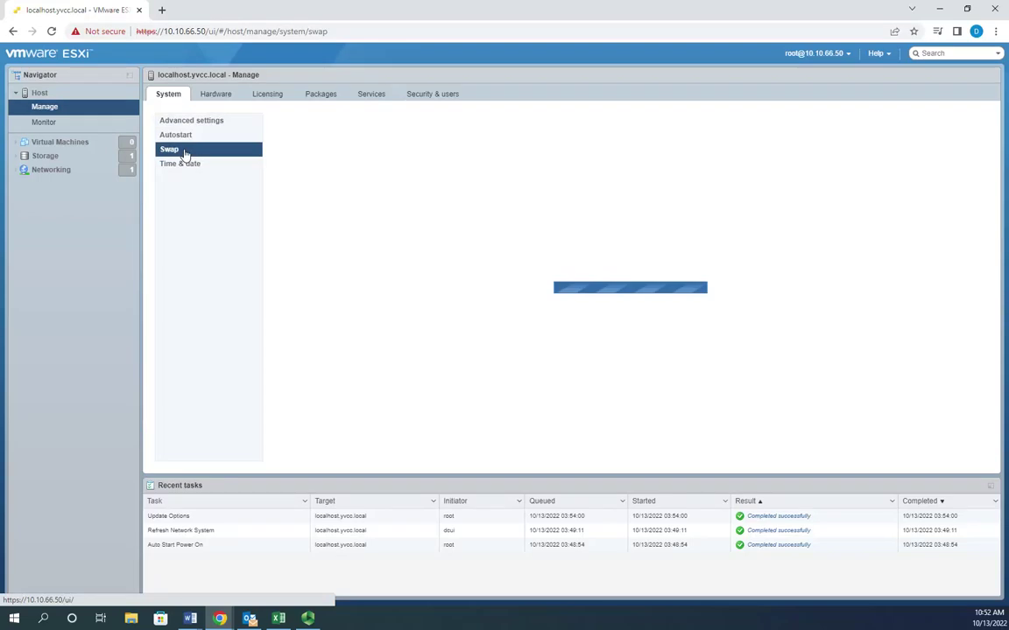
click(192, 165)
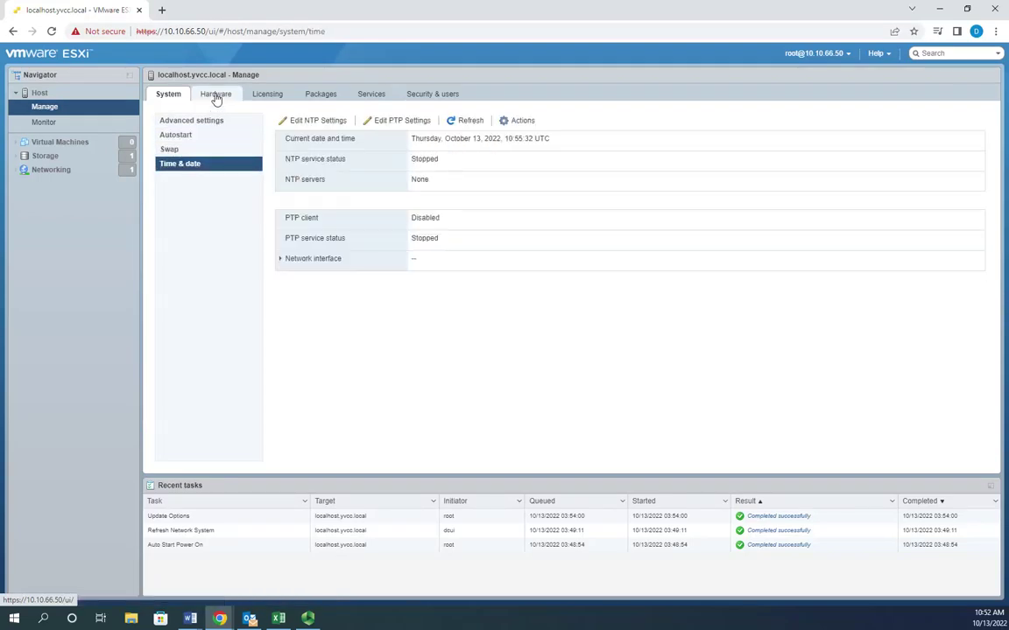
click(216, 96)
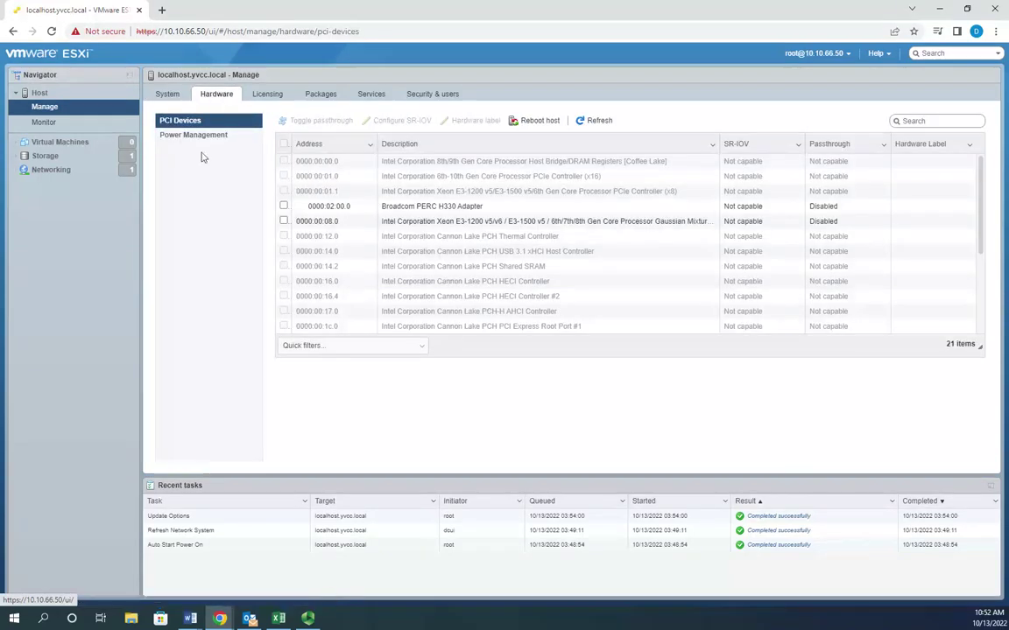
click(262, 98)
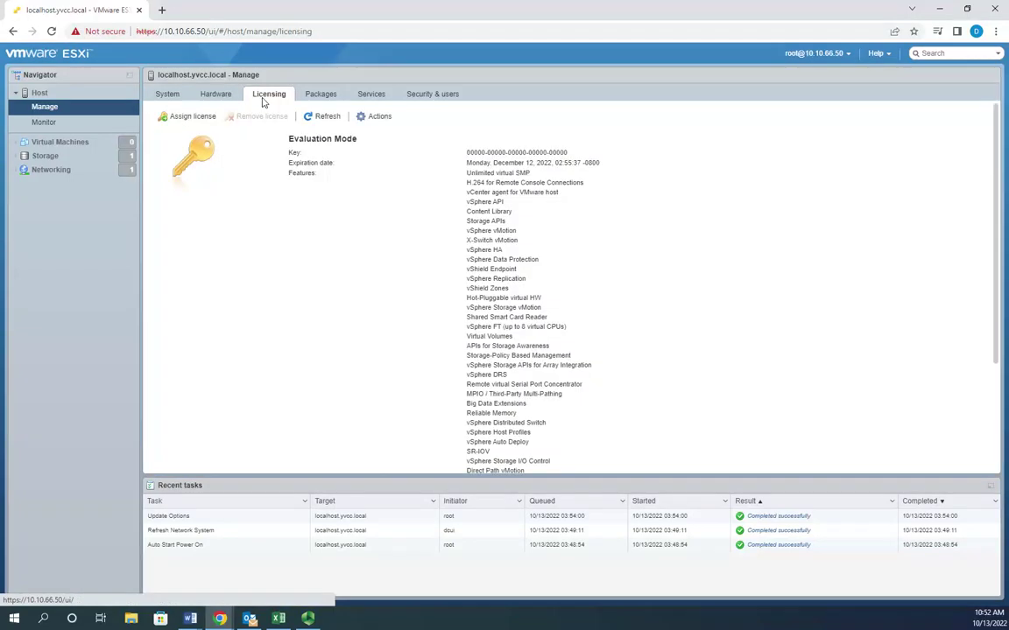
click(325, 100)
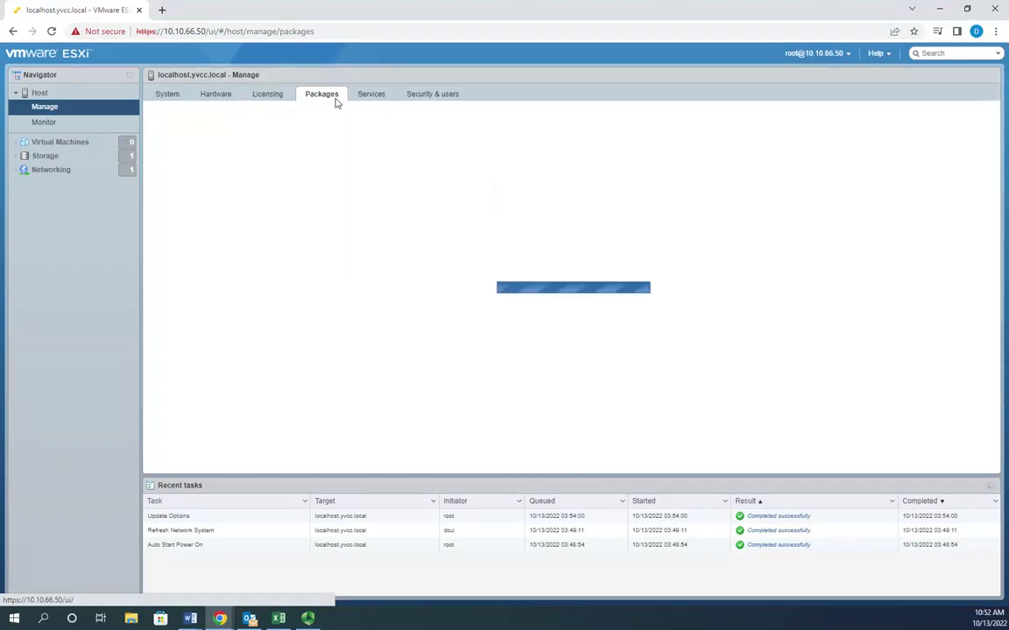
click(370, 101)
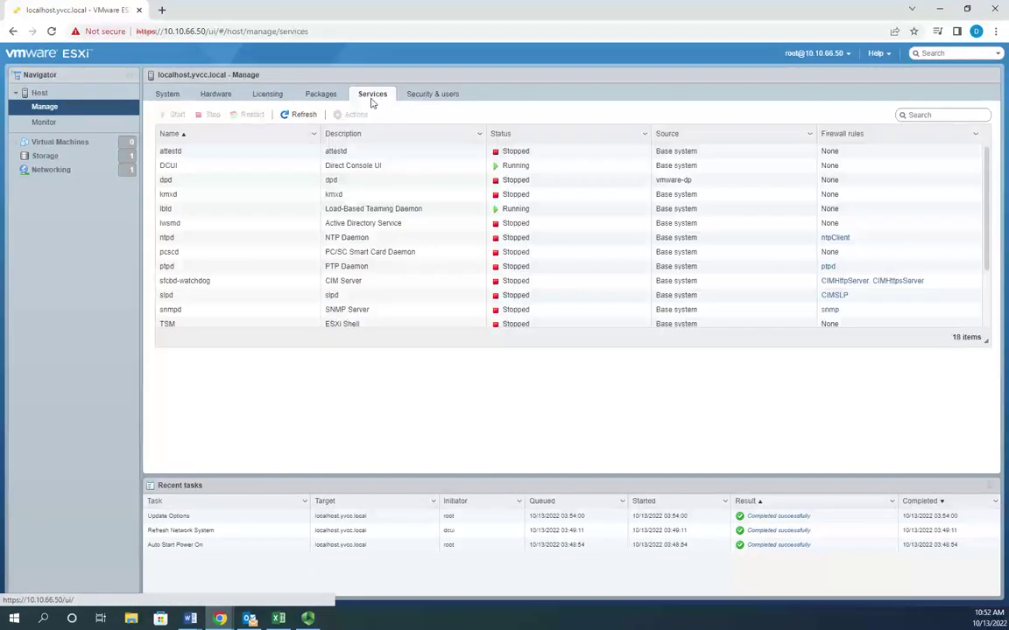
click(431, 102)
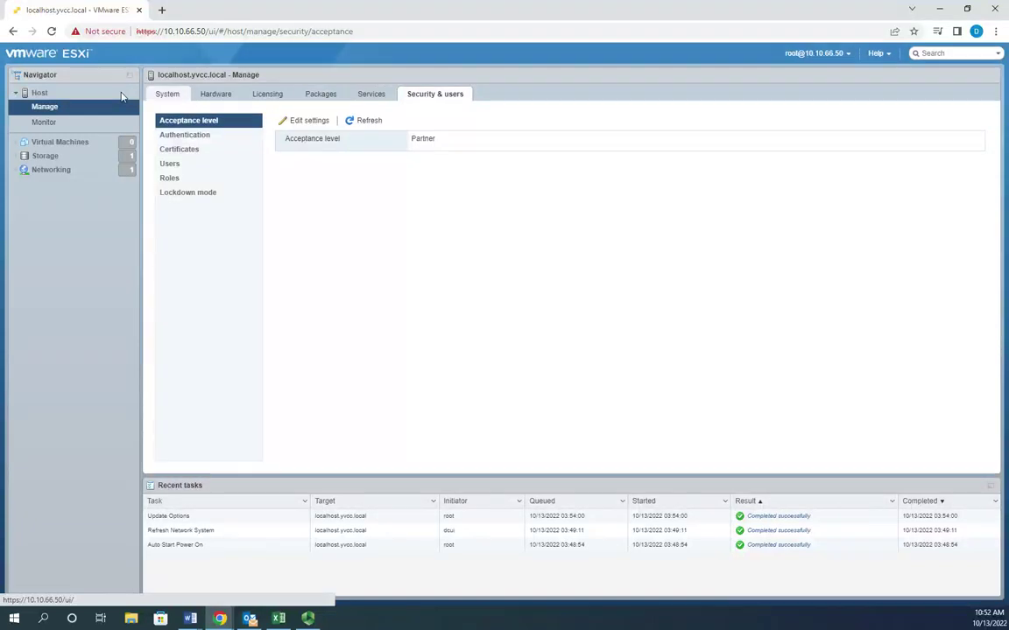
- Examine the host's monitoring views for hardware, events, tasks and logs, ending on the performance chart
click(49, 123)
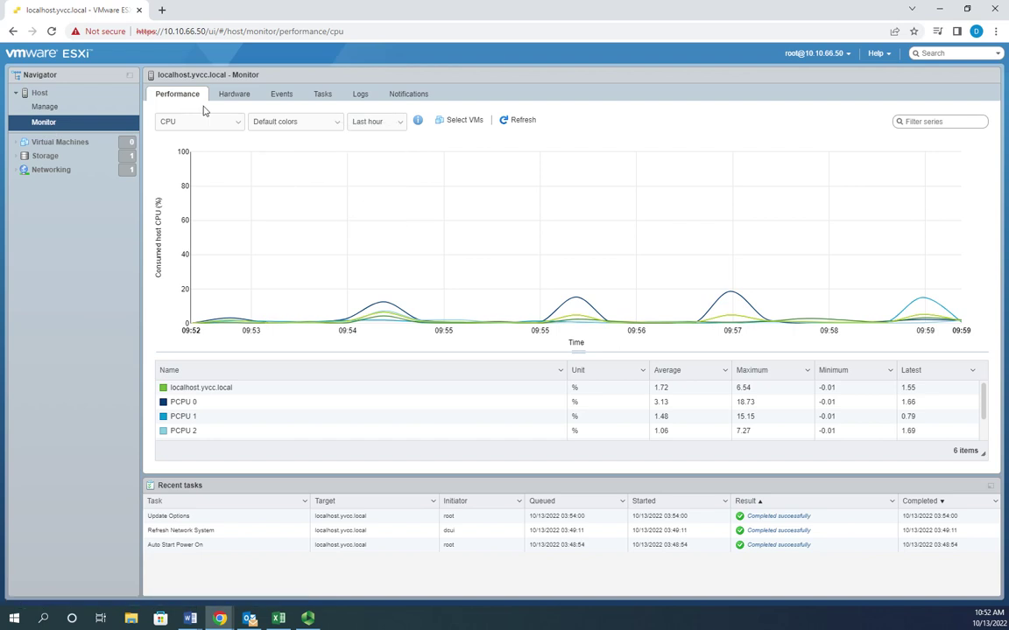
click(231, 96)
click(274, 98)
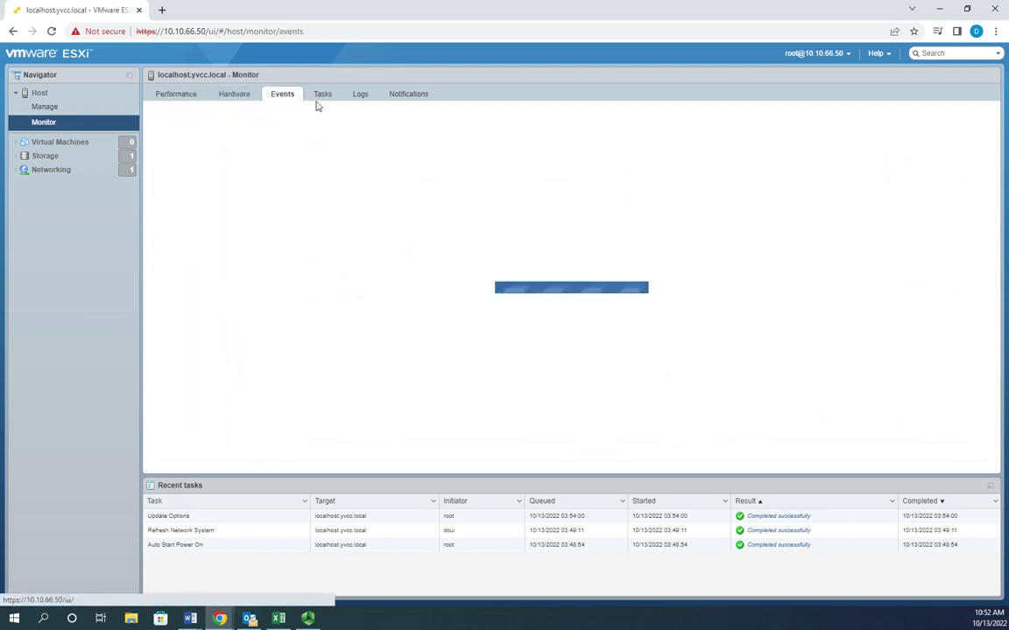
click(329, 105)
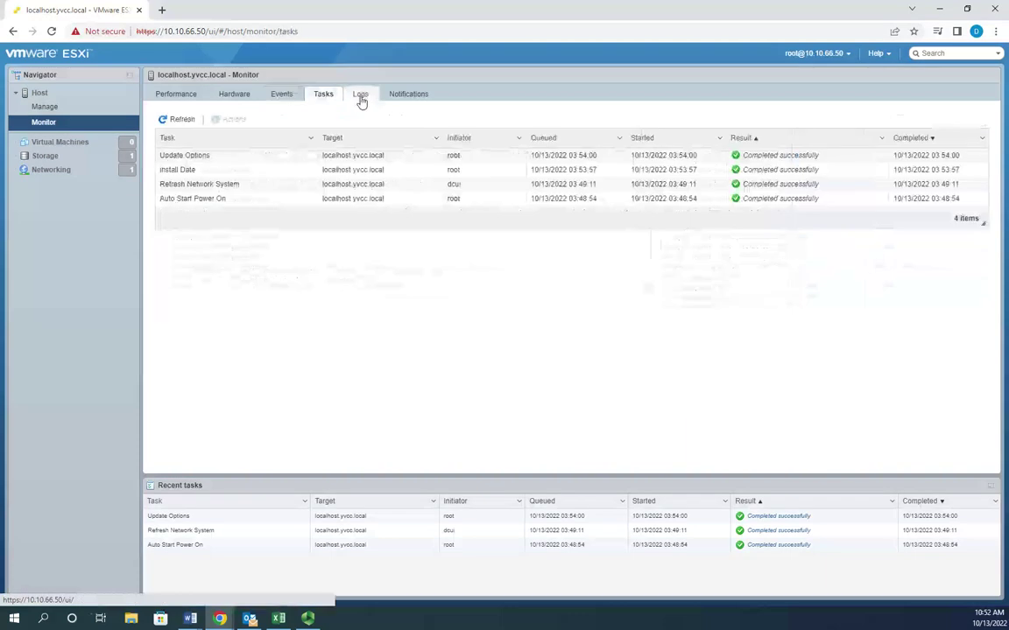
click(362, 98)
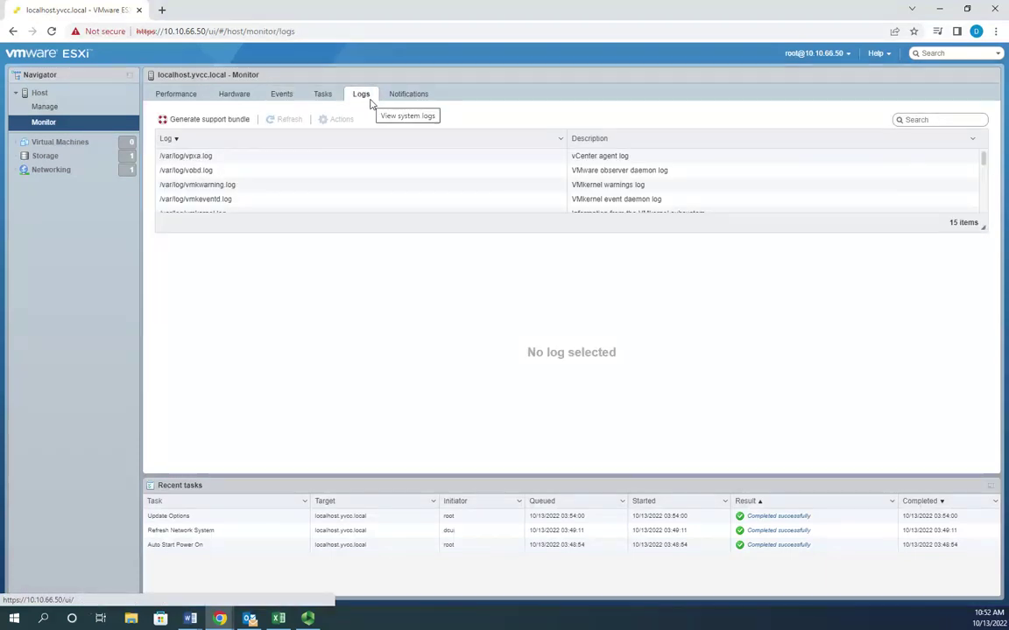
click(176, 98)
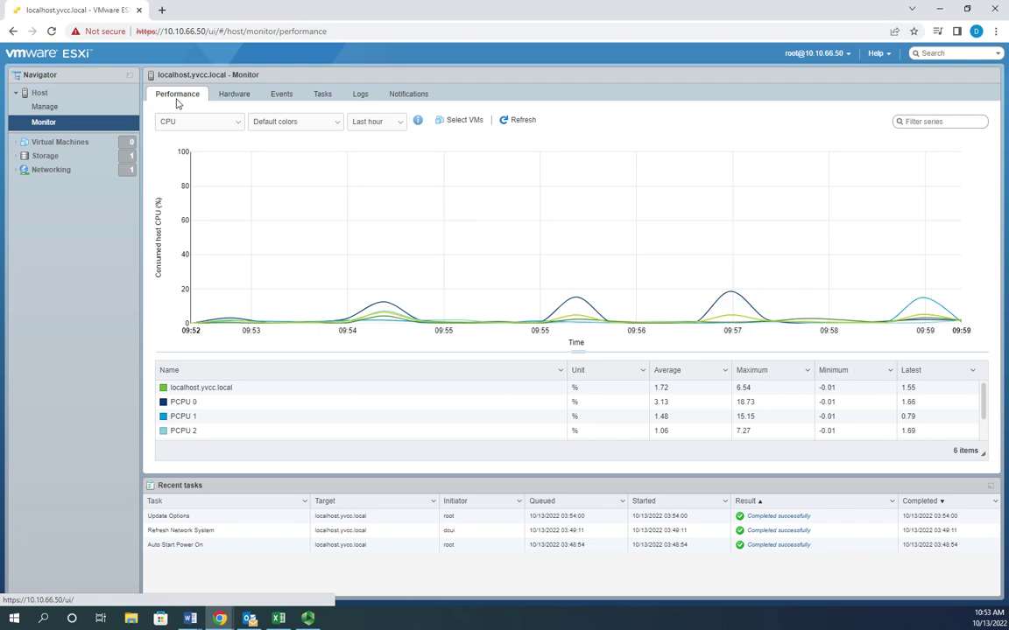
- Look over the host's virtual machines, datastores and networking port groups
click(35, 145)
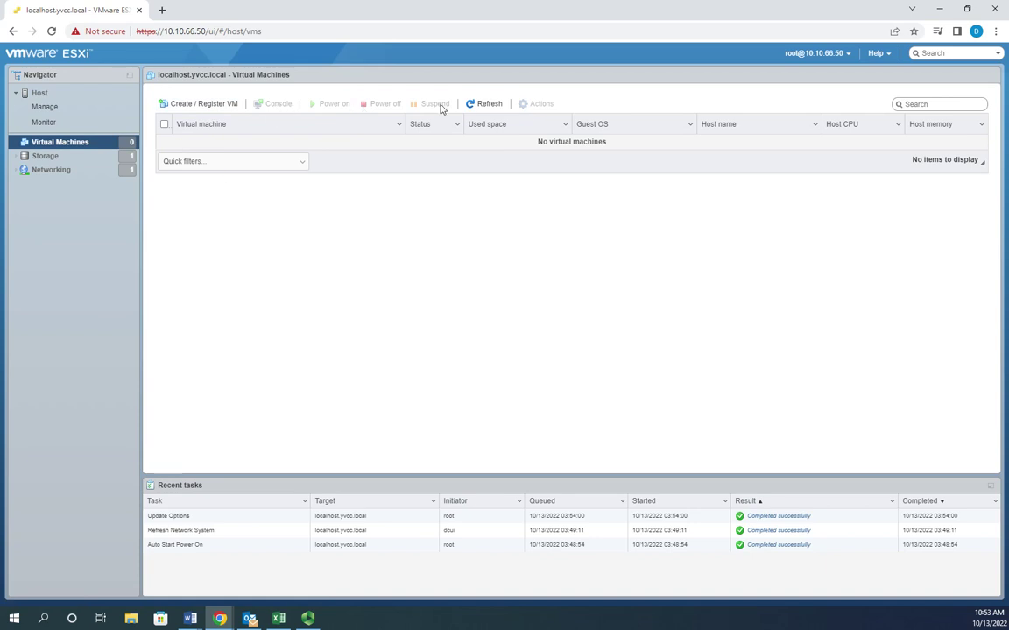
click(56, 159)
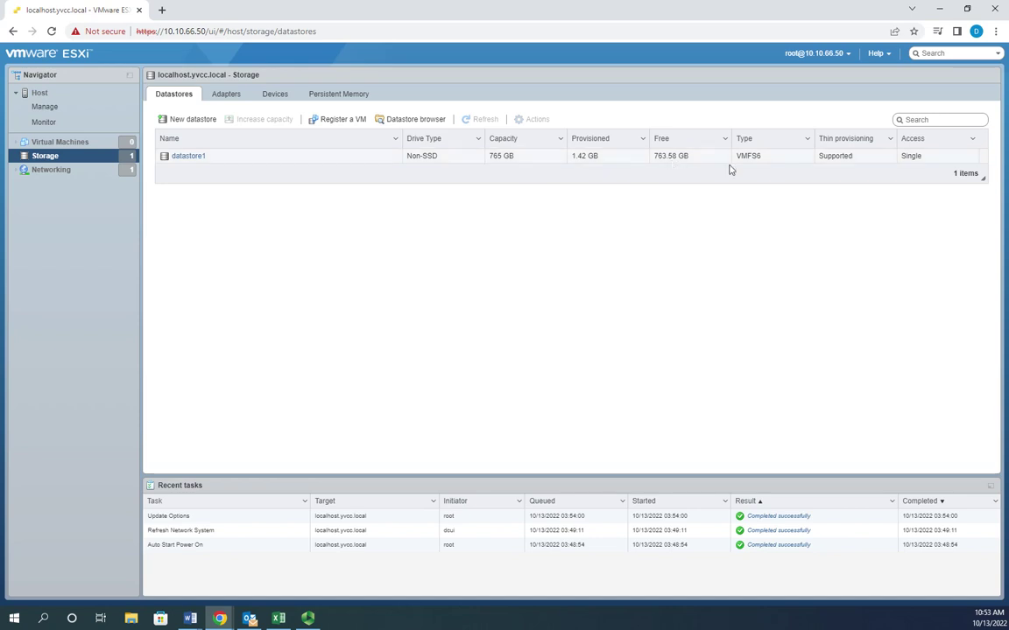
click(41, 174)
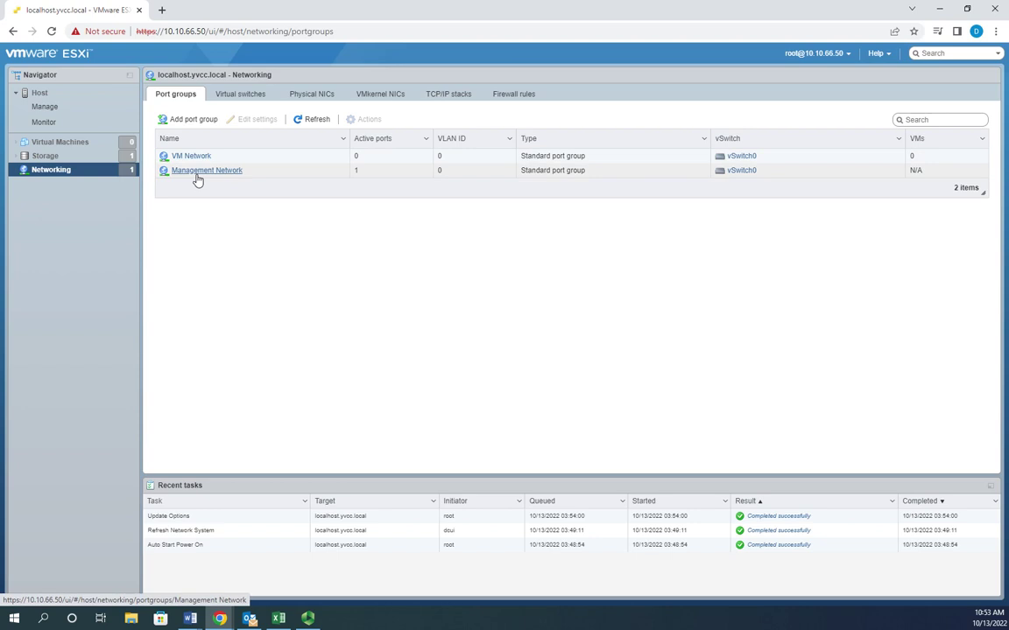
- Start creating a new virtual machine on the host and name it Test VM
click(58, 142)
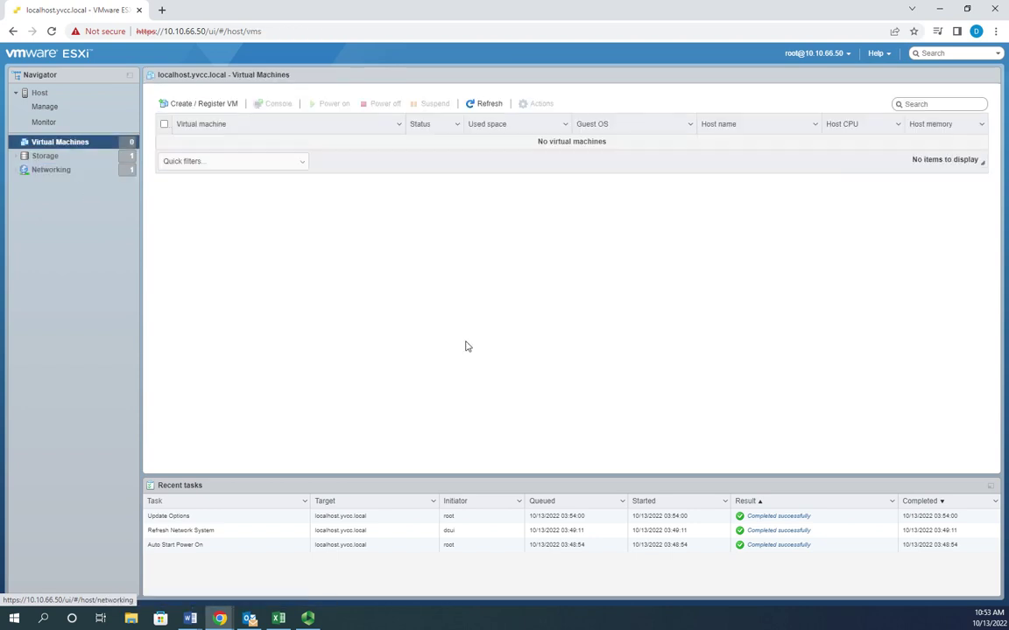
click(202, 104)
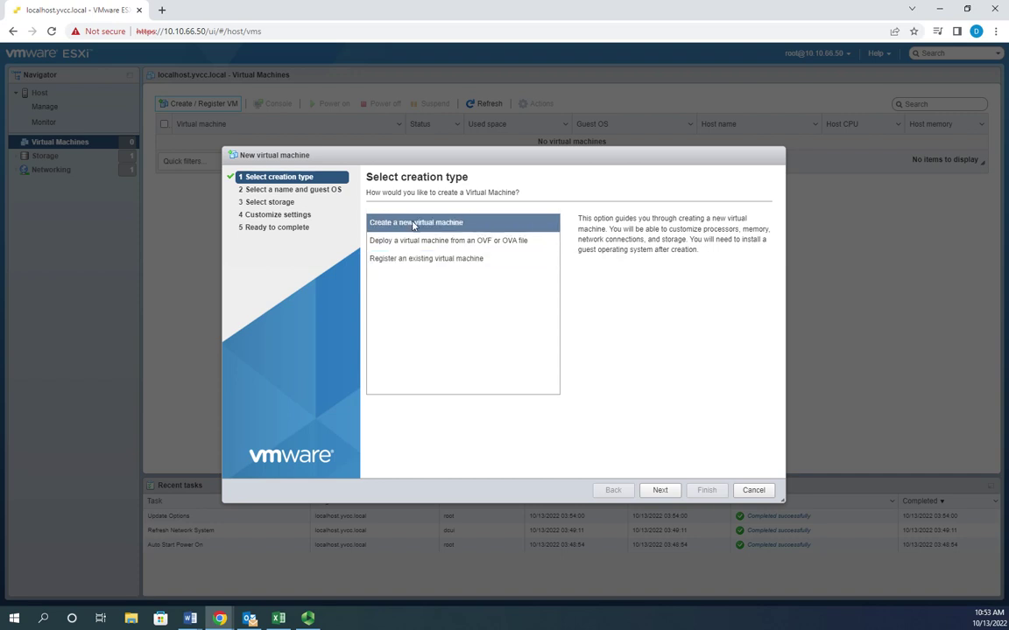
click(658, 492)
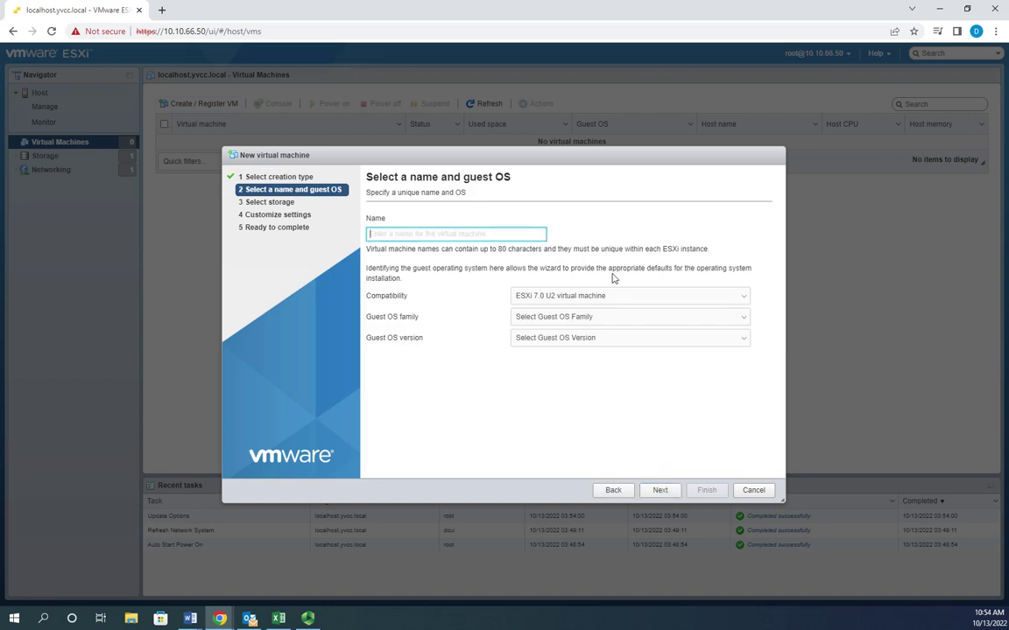
text(Test VM)
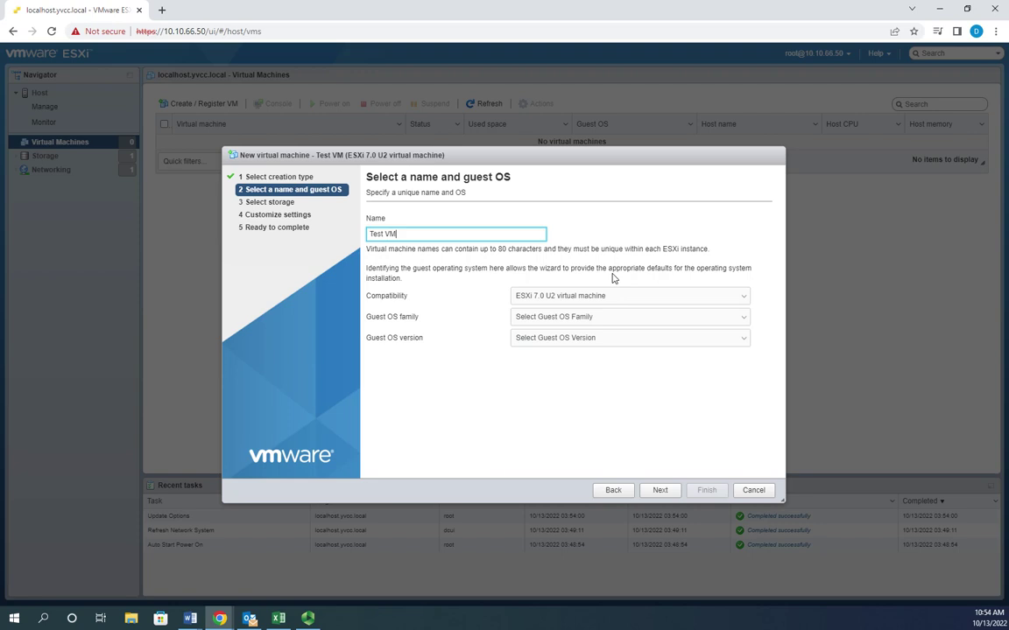
- Set the guest OS family to Windows and version to Microsoft Windows Server 2022 (64-bit), and accept datastore1 as storage
click(645, 323)
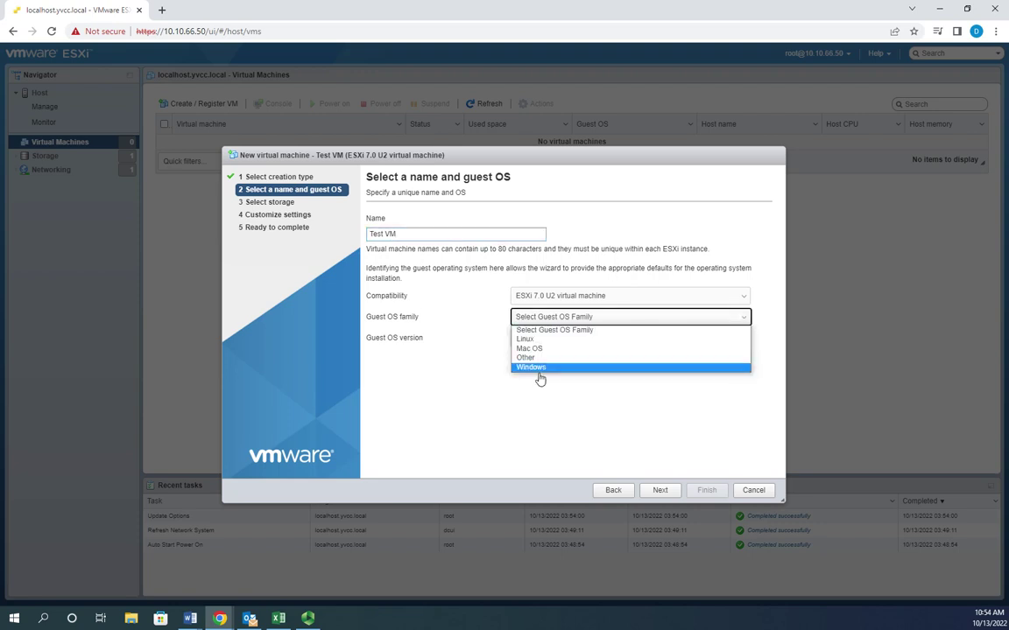
click(483, 382)
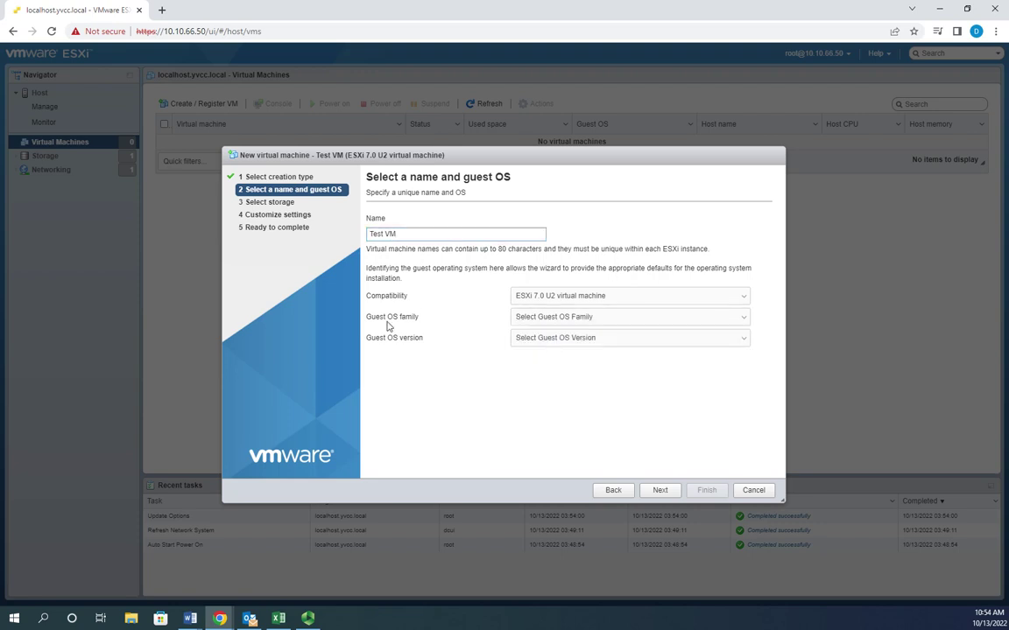
click(626, 319)
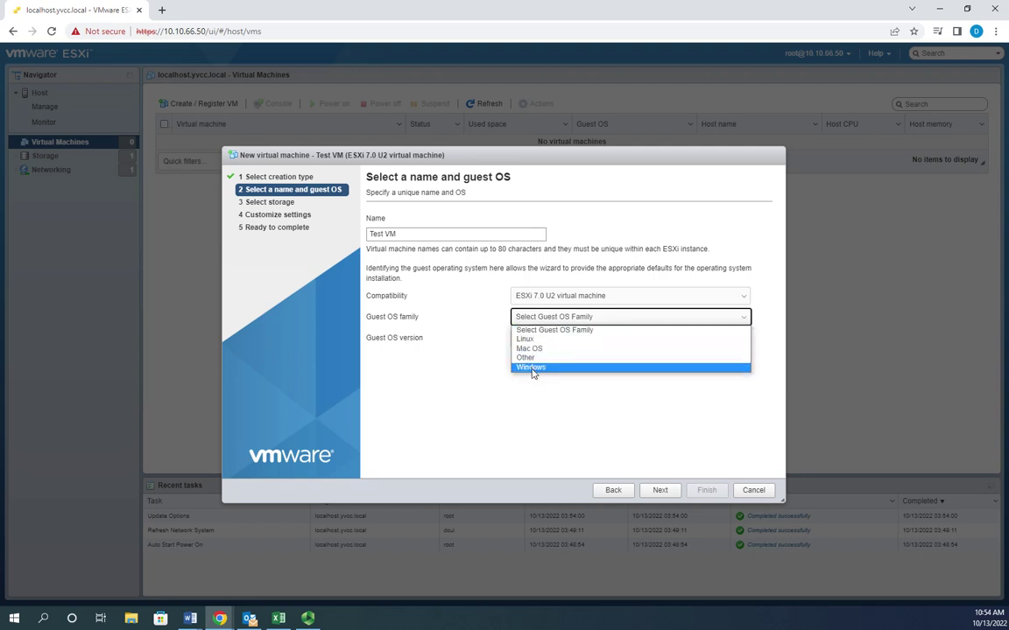
click(531, 368)
click(592, 340)
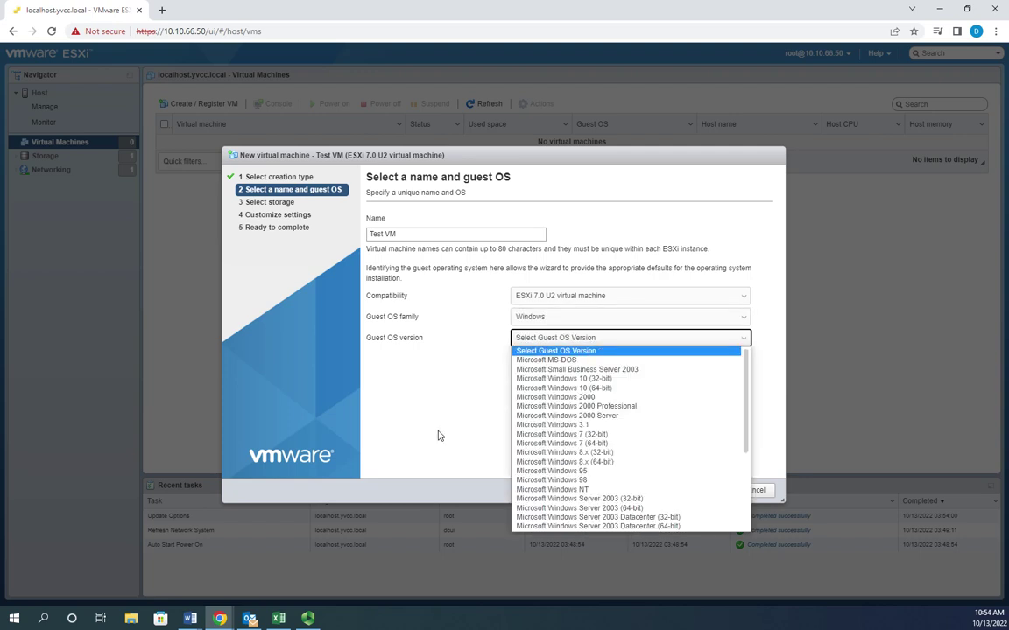
click(462, 408)
click(591, 339)
drag(746, 395, 747, 491)
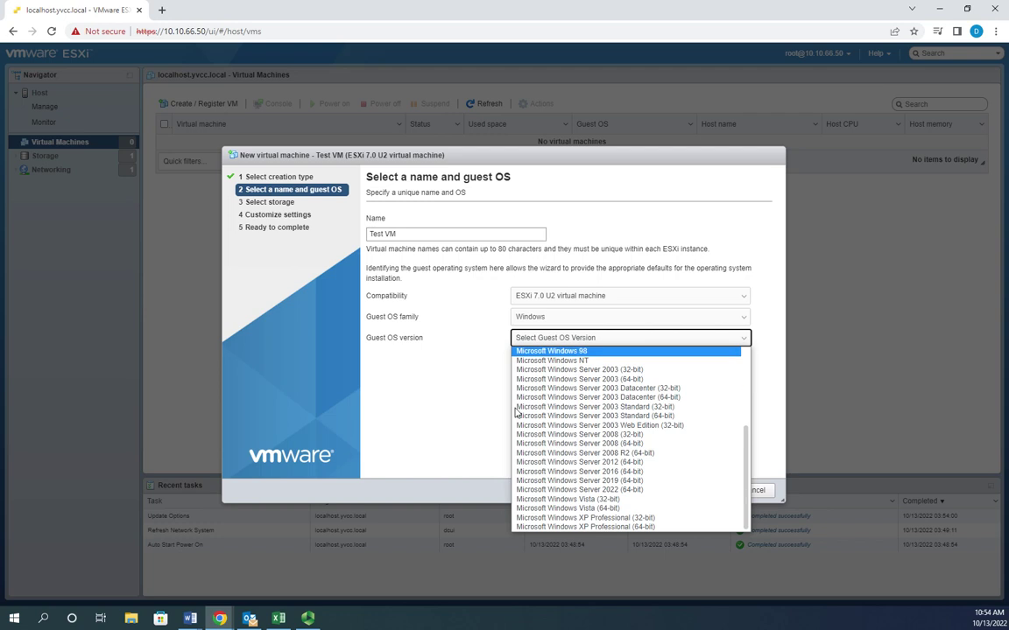
click(639, 490)
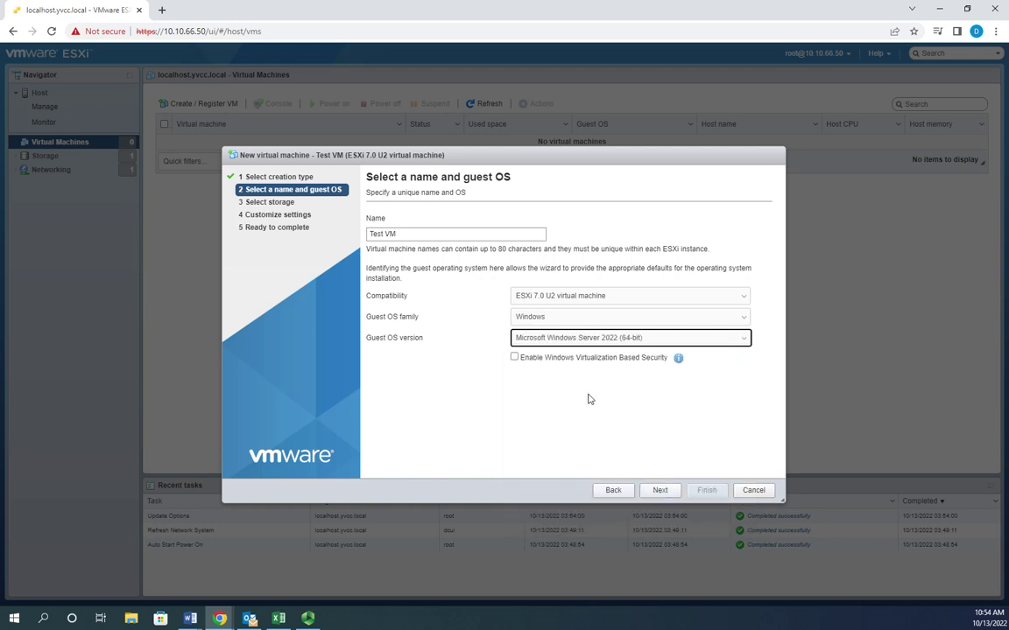
click(661, 490)
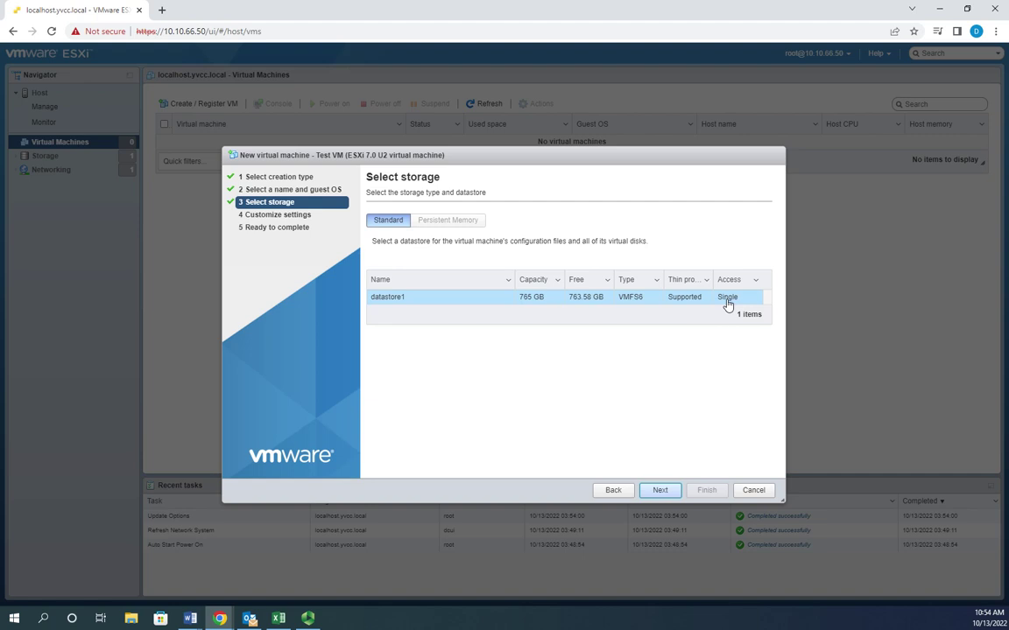
click(660, 492)
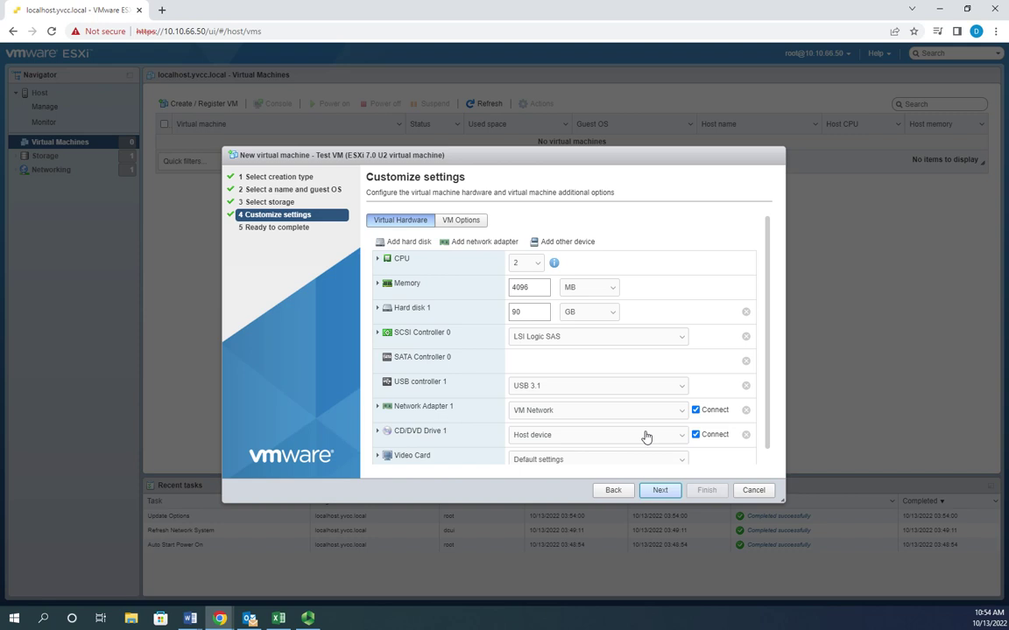
- Try using a datastore ISO file for CD/DVD Drive 1, cancel the file selection, and restore the drive to Host device
scroll(655, 430, down, 1)
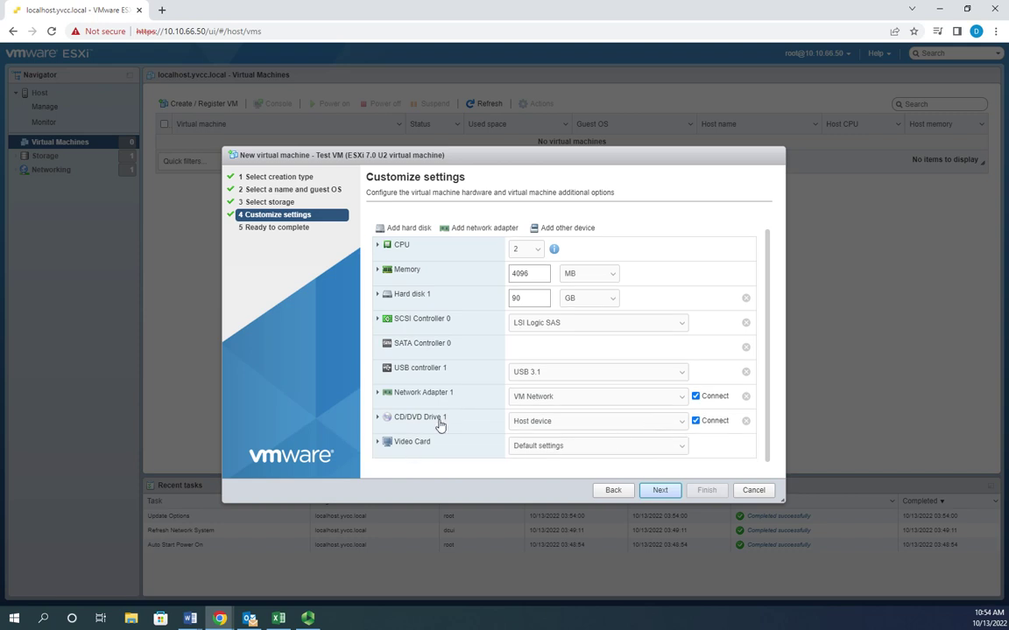
click(681, 427)
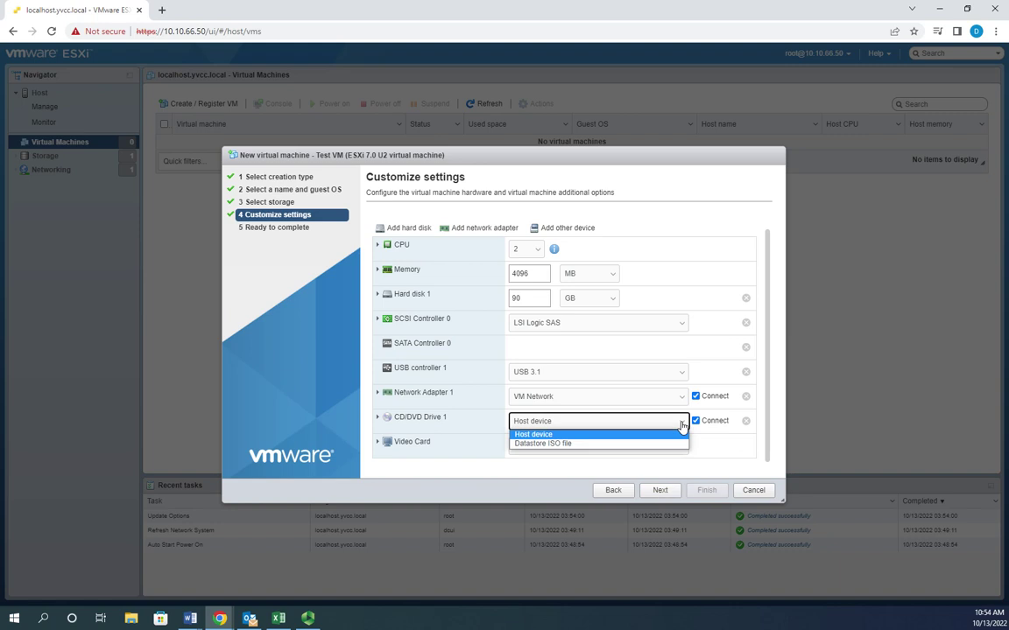
click(548, 444)
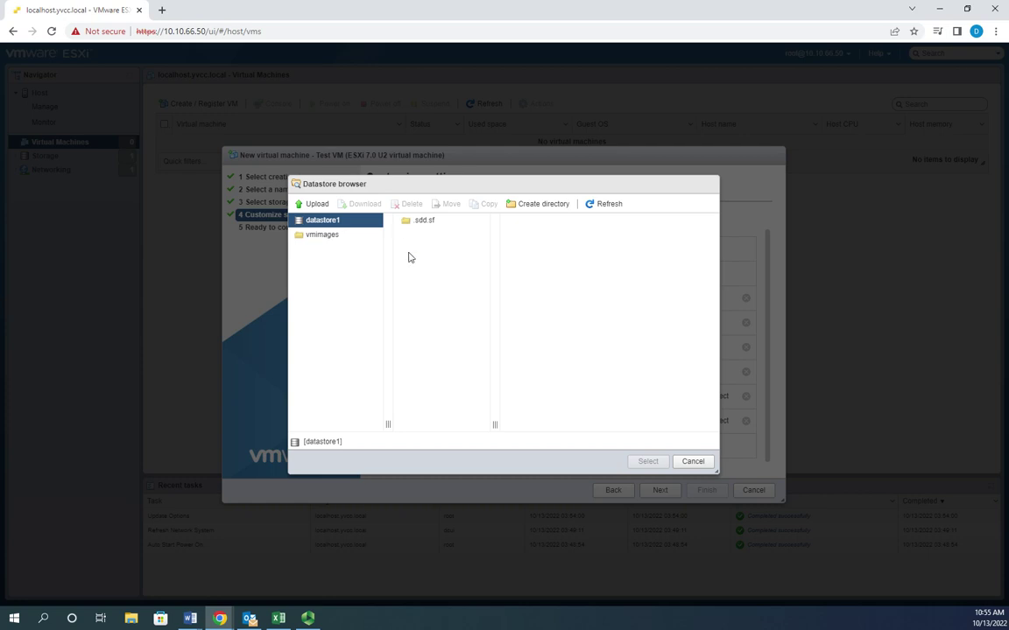
click(693, 462)
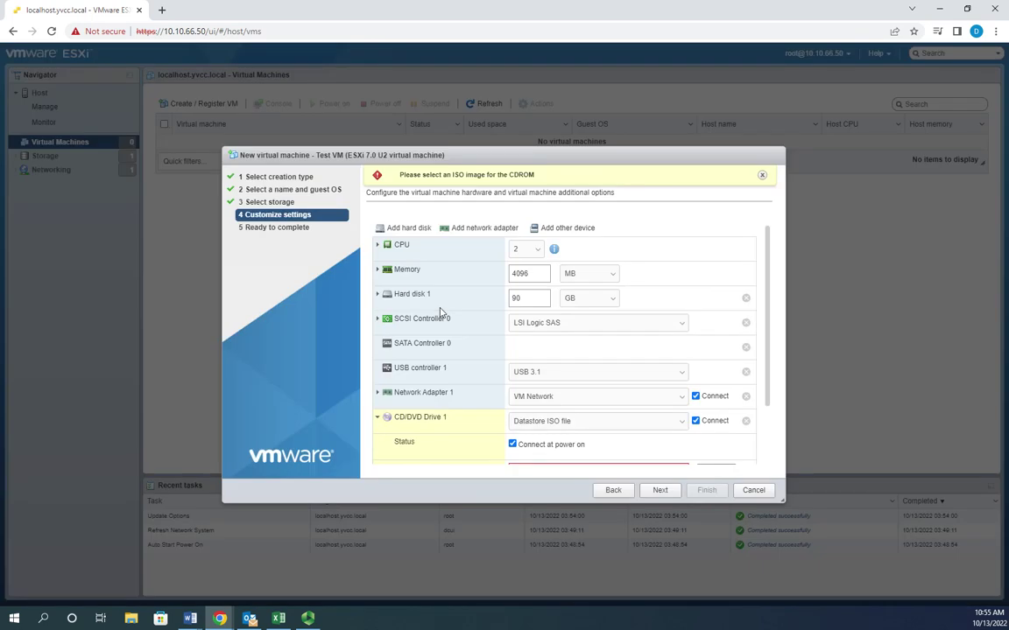
scroll(648, 416, down, 1)
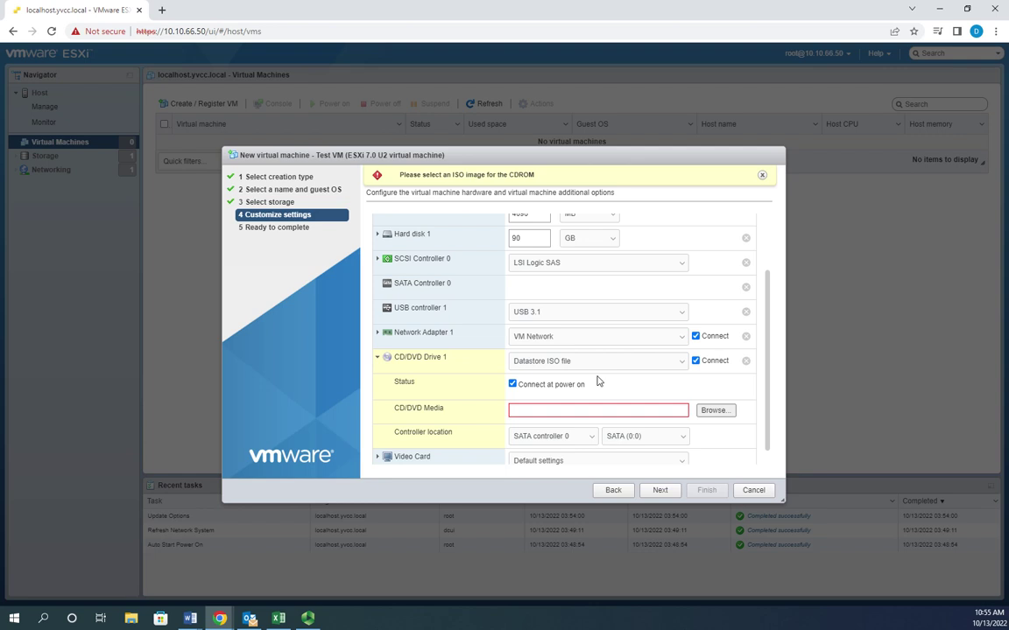
click(682, 364)
click(547, 375)
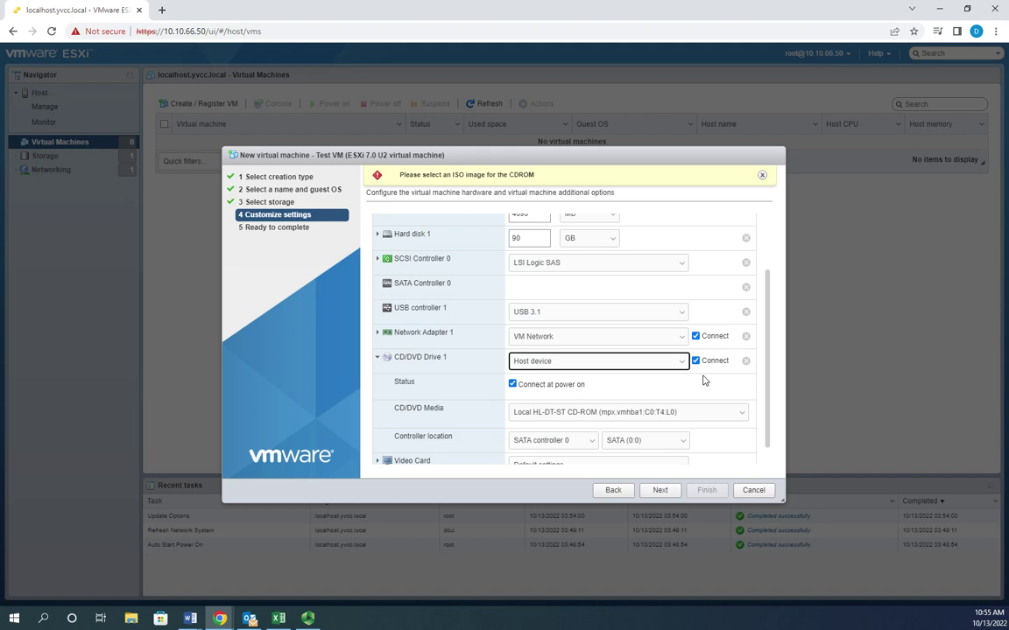
- Accept the hardware settings, review the configuration summary, and finish creating the virtual machine
scroll(651, 399, down, 1)
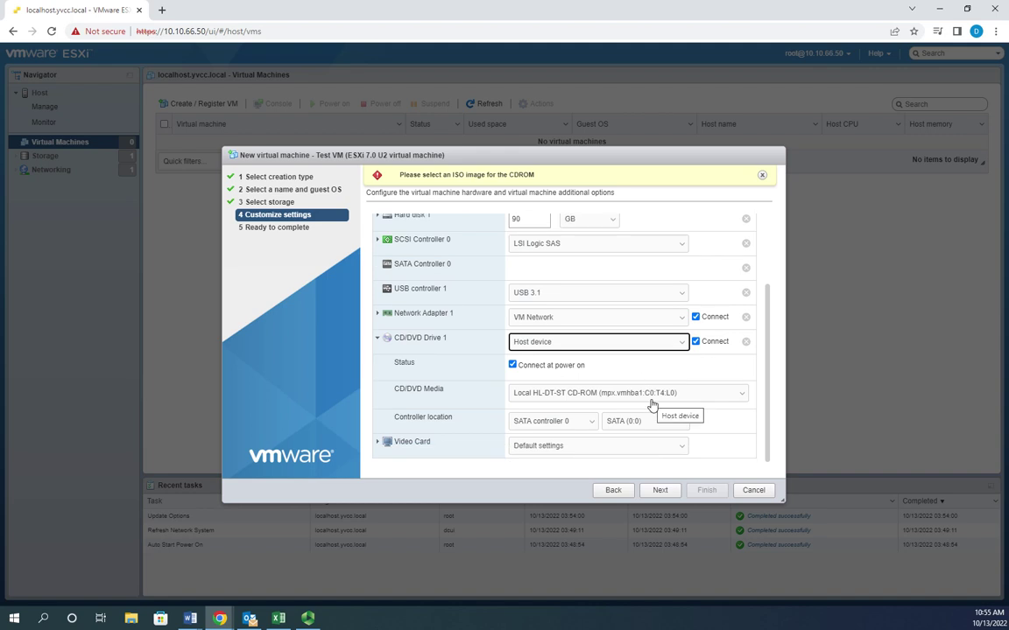
click(659, 491)
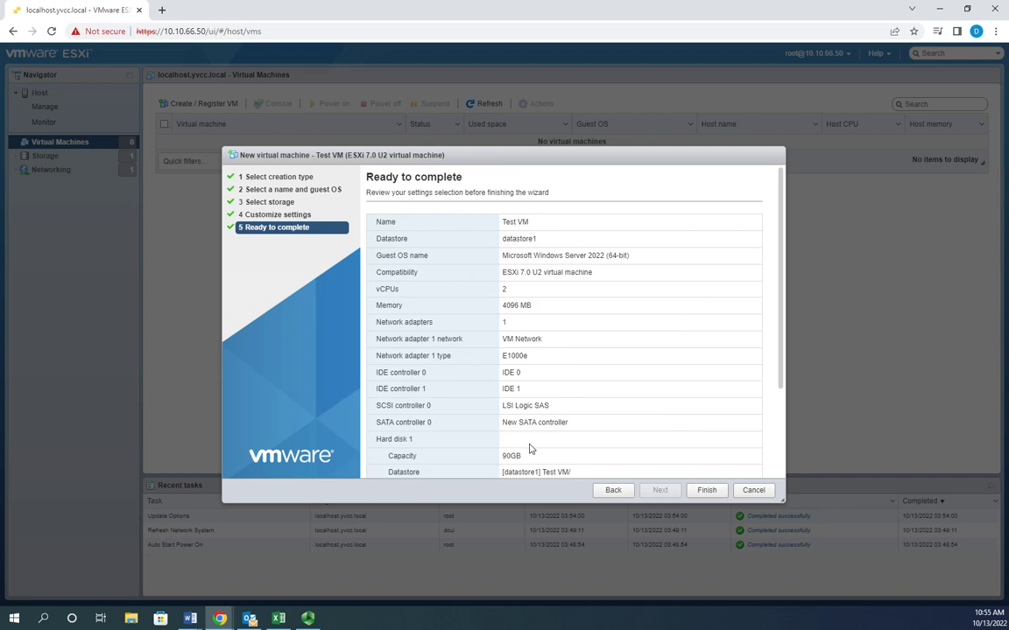
scroll(623, 376, down, 5)
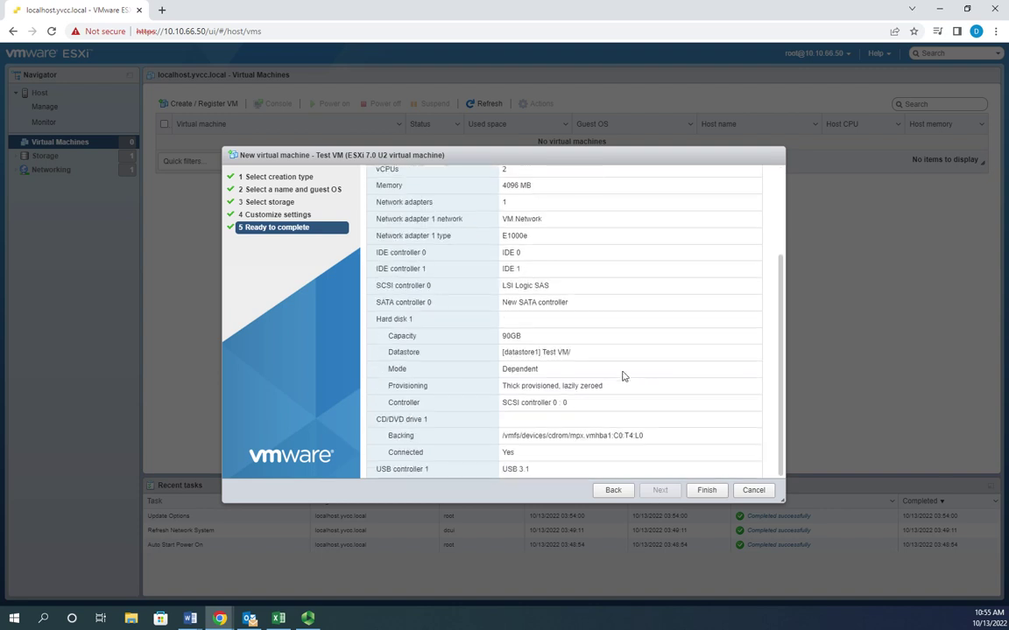
click(706, 491)
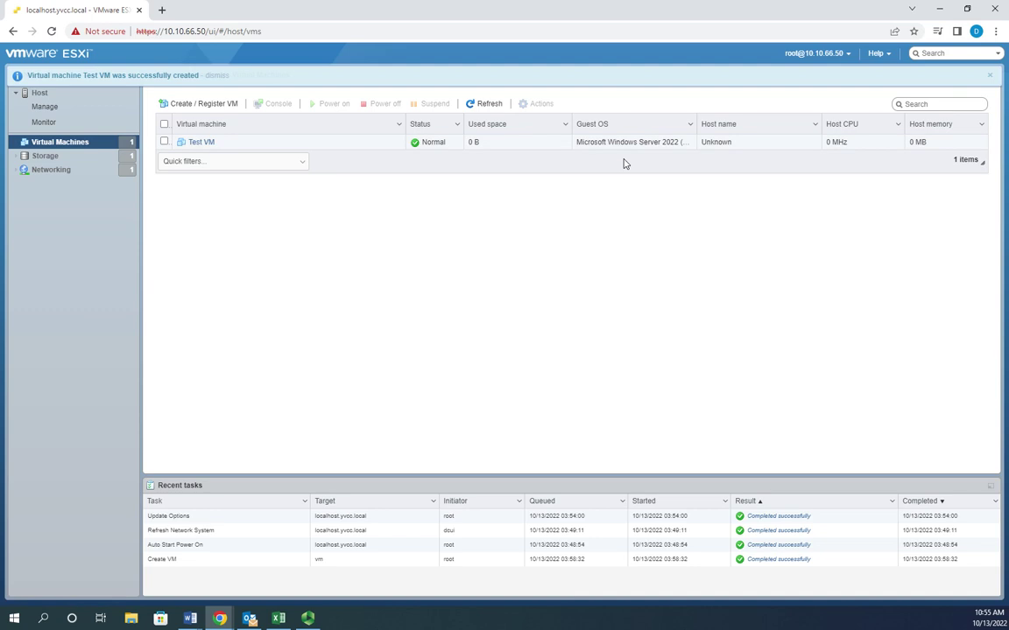
- Power on Test VM and open its browser console
click(204, 145)
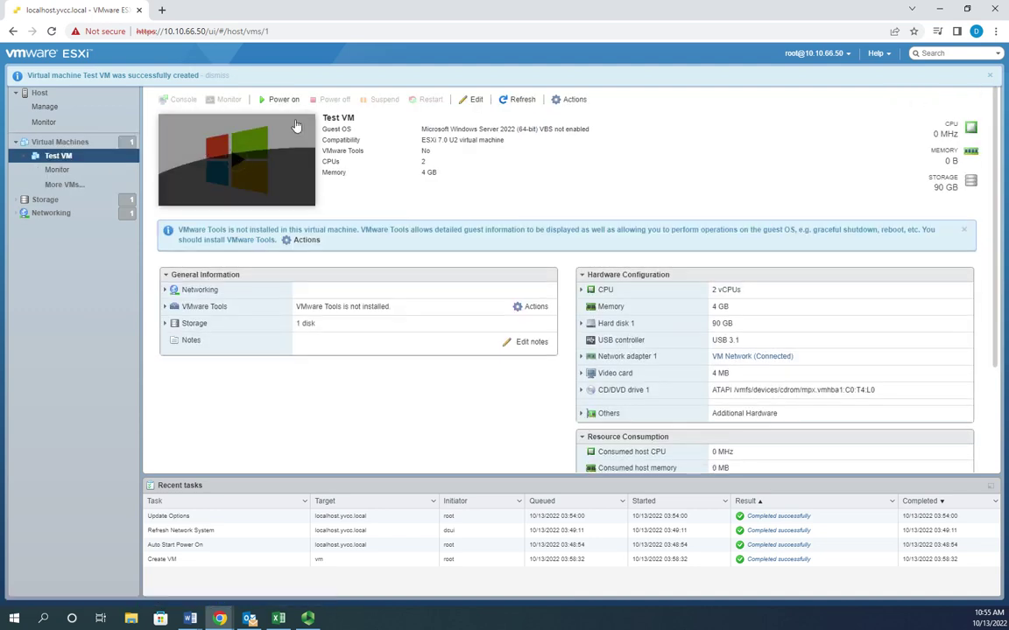
click(283, 104)
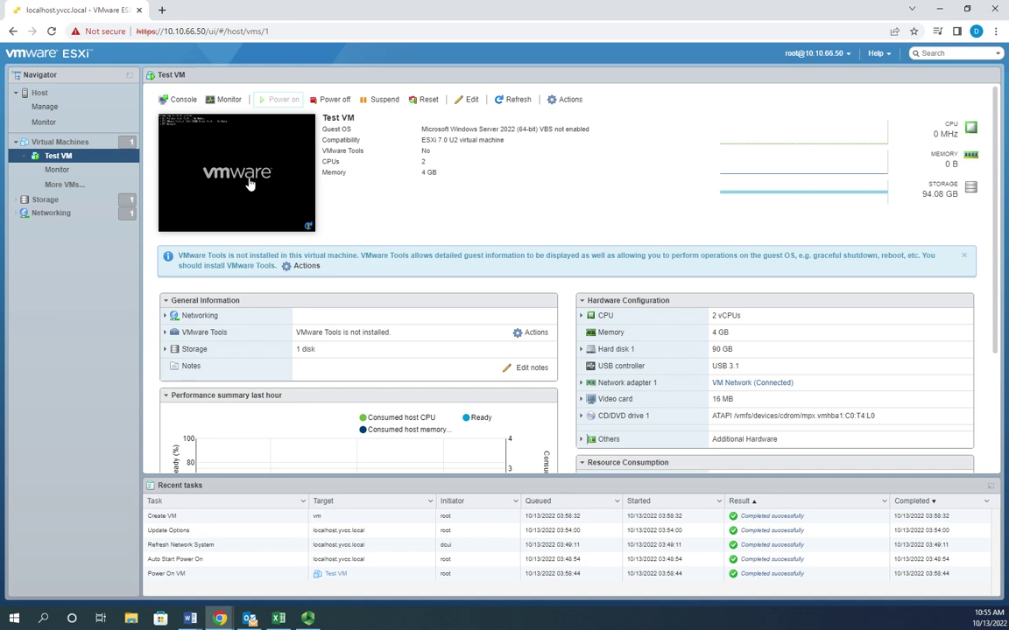
click(182, 101)
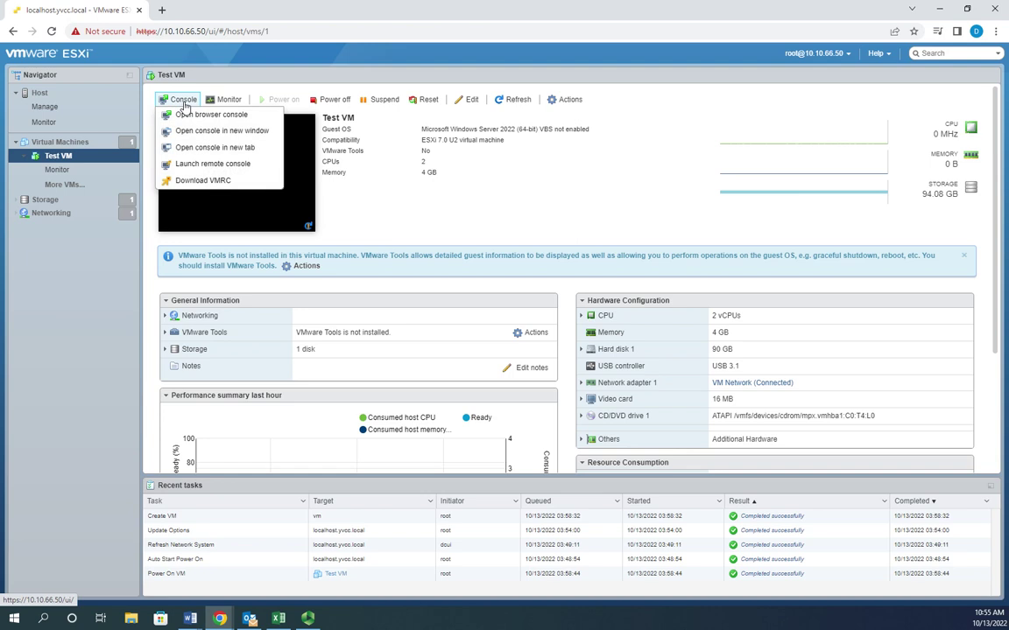
click(255, 124)
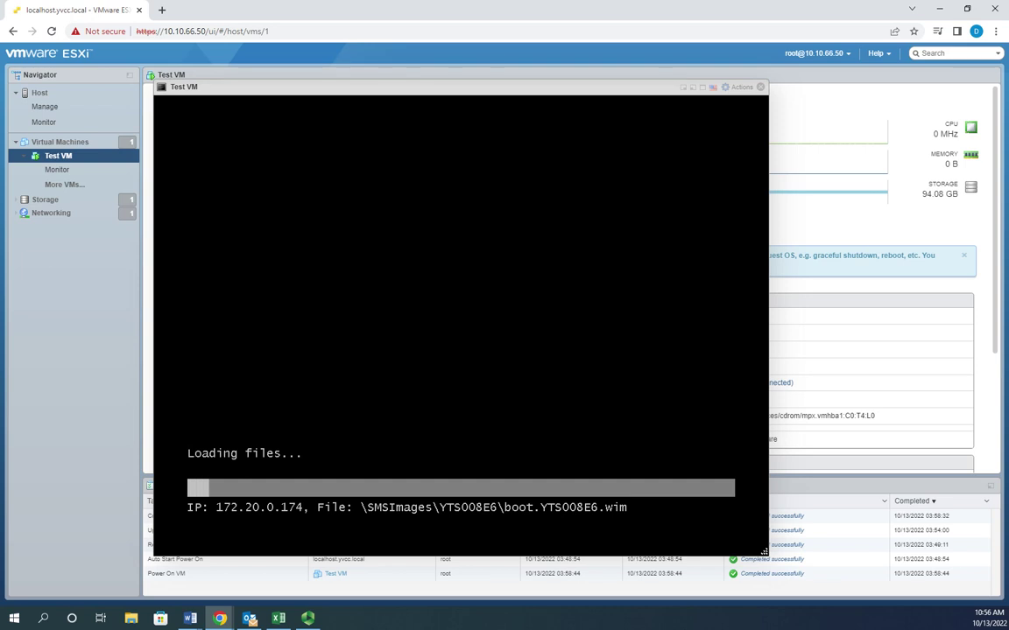
- Close the console and power off Test VM, accepting the possible loss of data
click(760, 87)
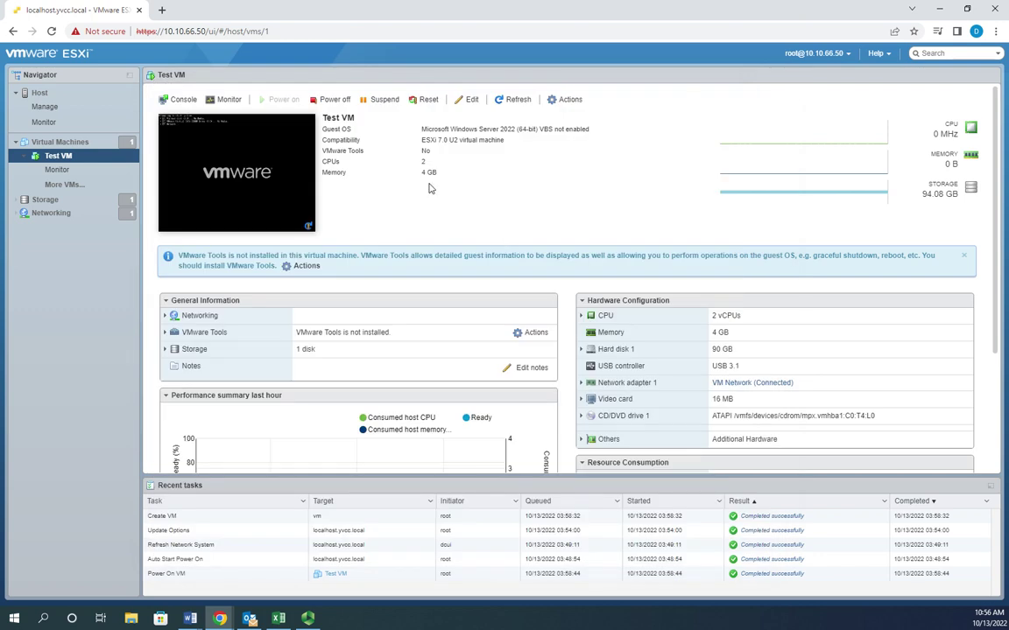
click(331, 99)
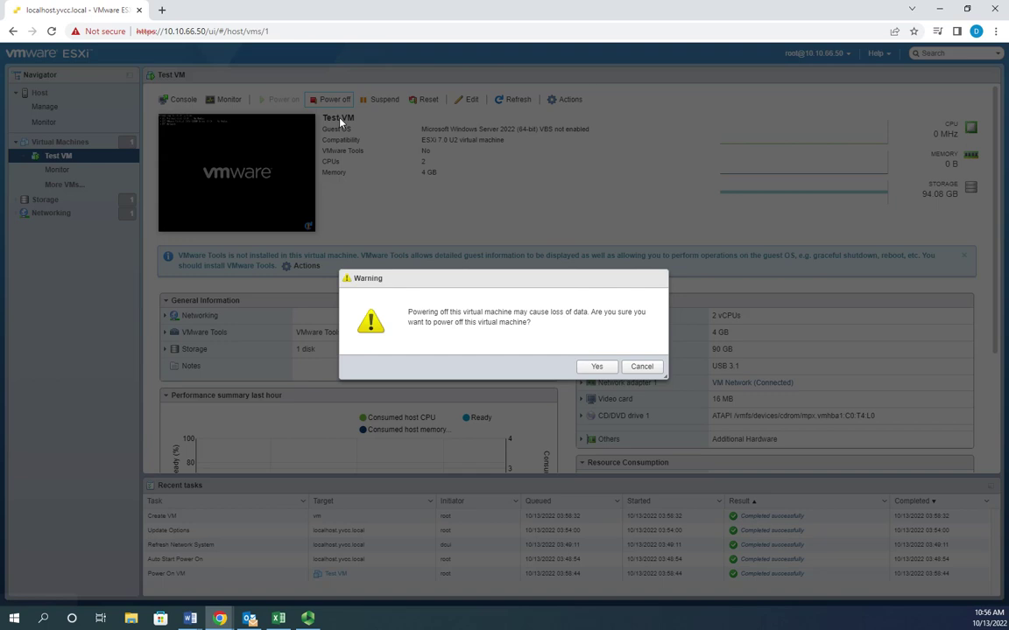
click(597, 366)
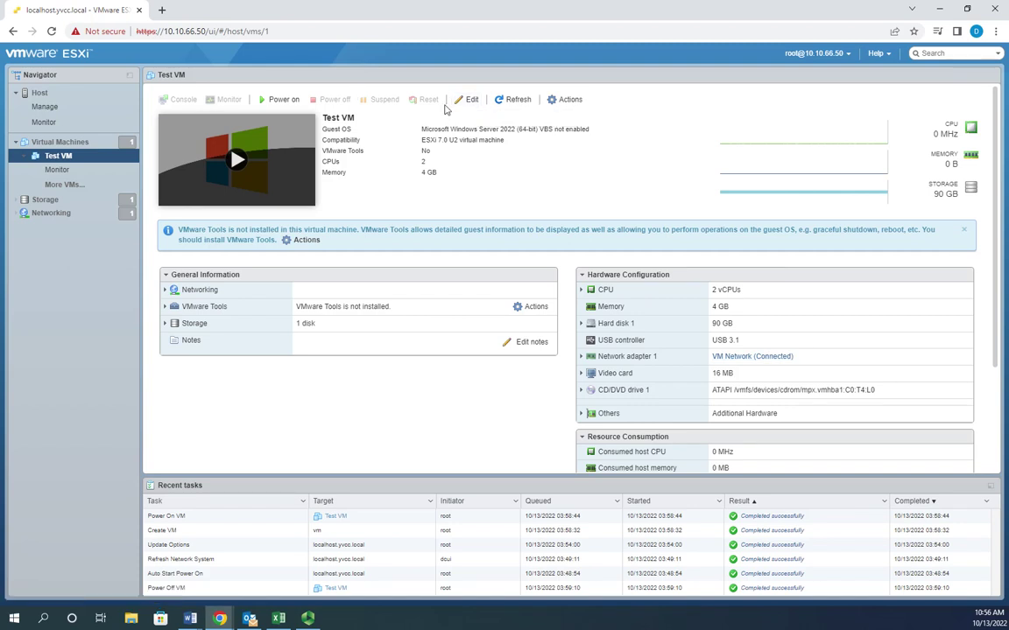
- Examine the actions available for Test VM, including the guest OS, send keys, snapshot and autostart options
click(574, 100)
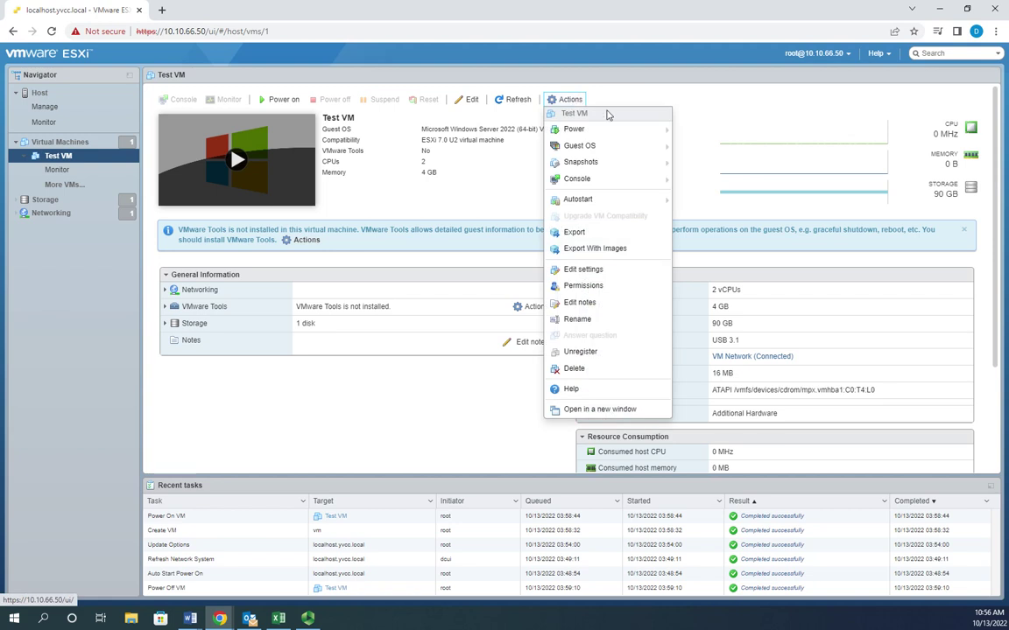
mouse_move(603, 131)
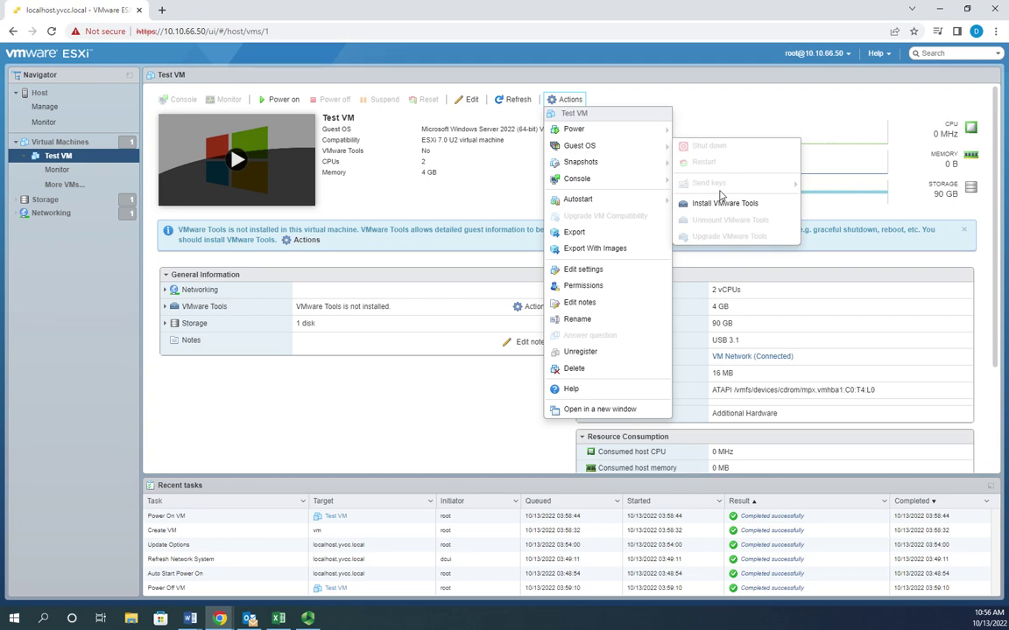
mouse_move(714, 187)
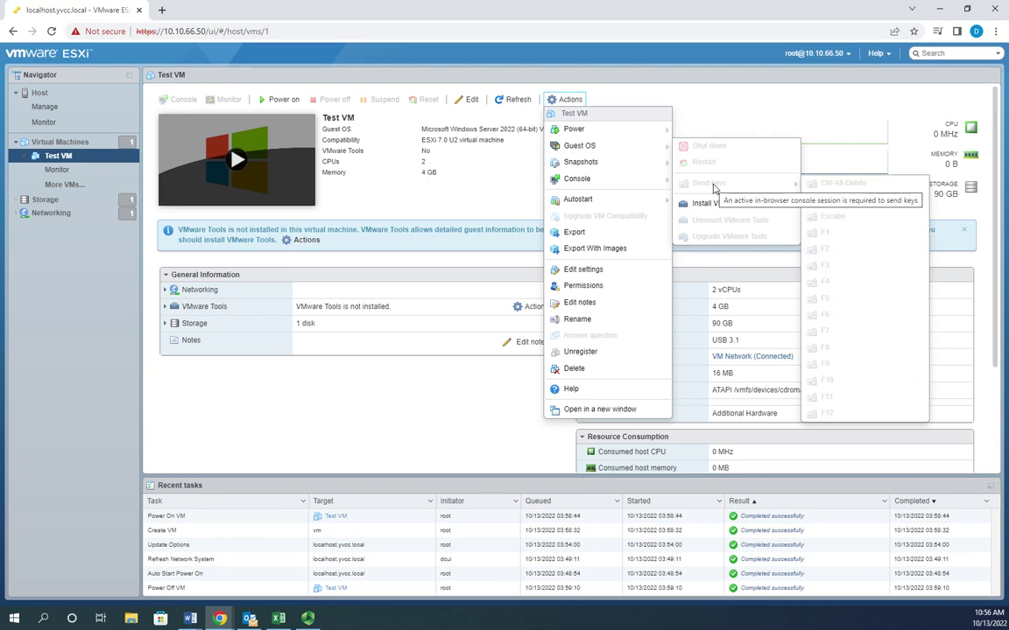
mouse_move(619, 168)
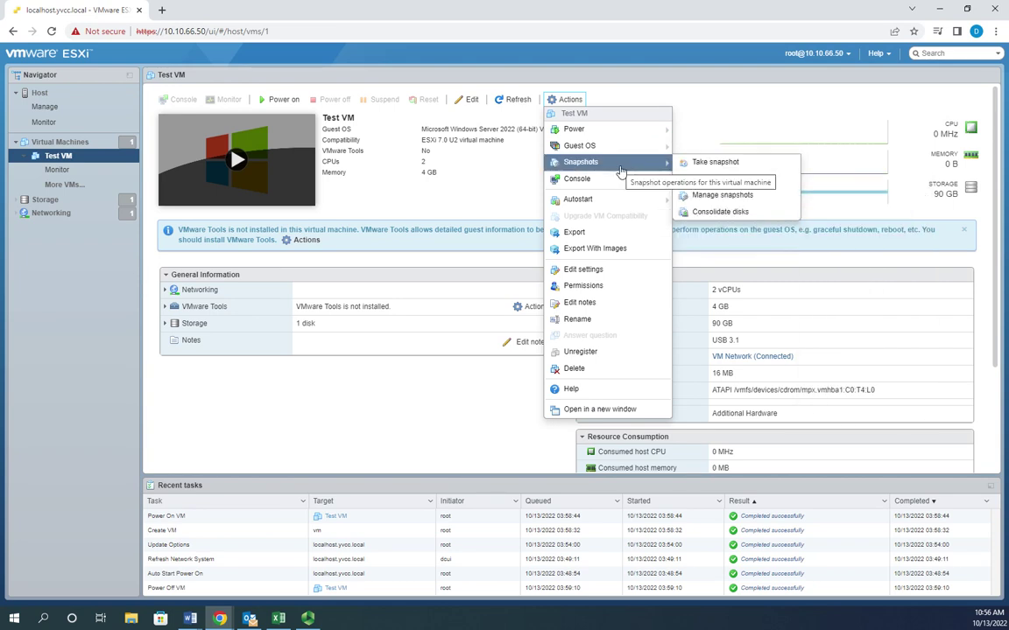
mouse_move(623, 205)
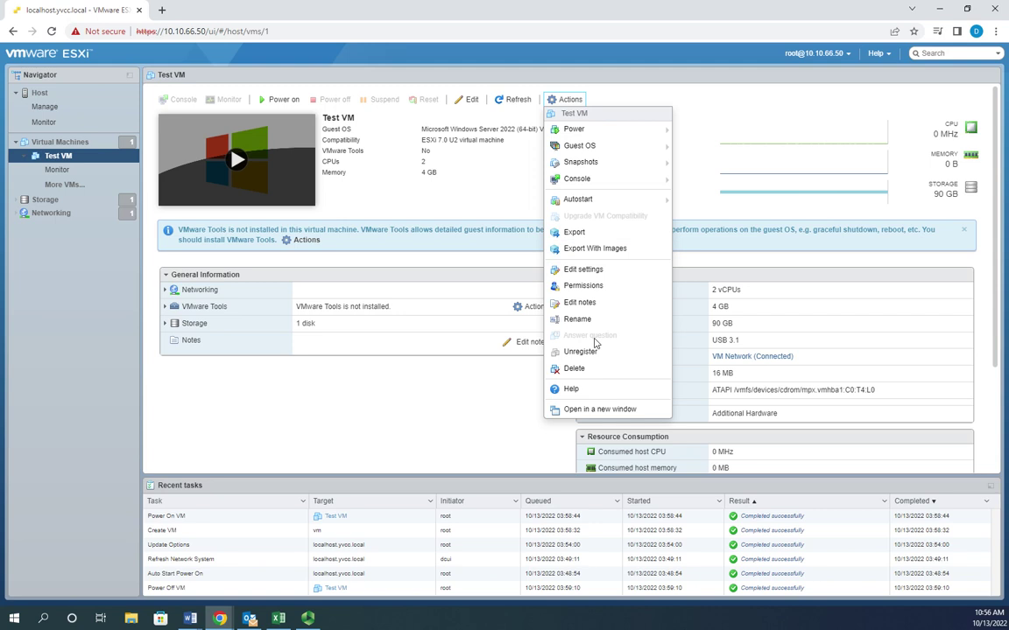
mouse_move(558, 166)
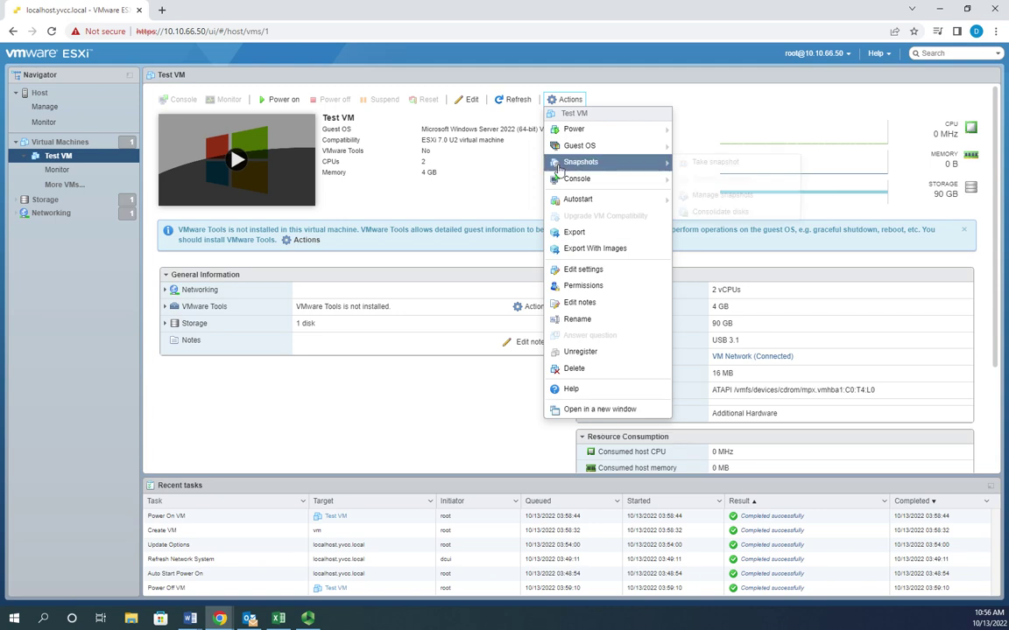
click(349, 393)
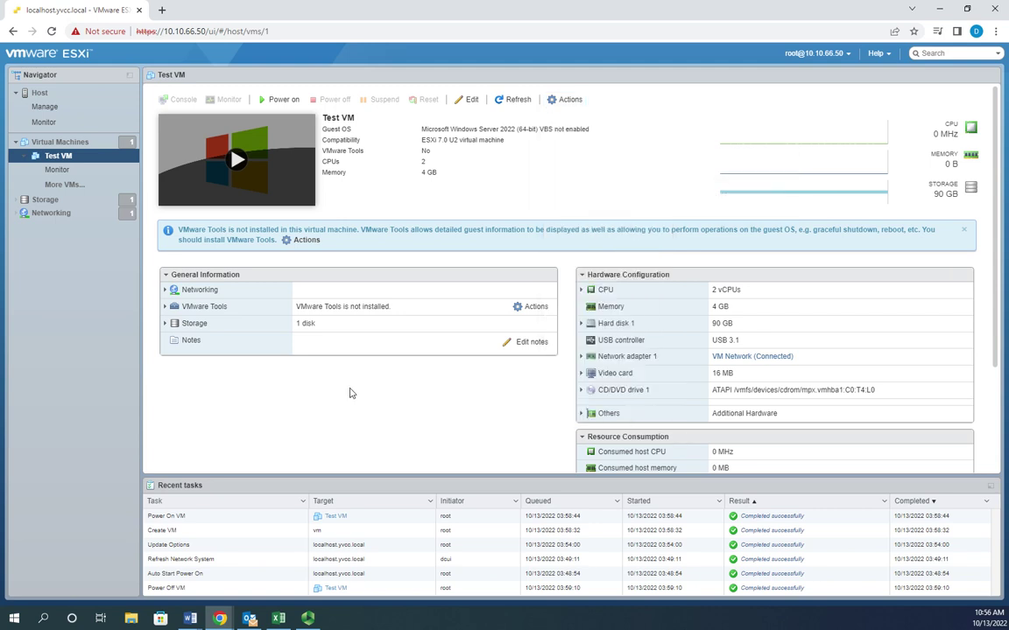